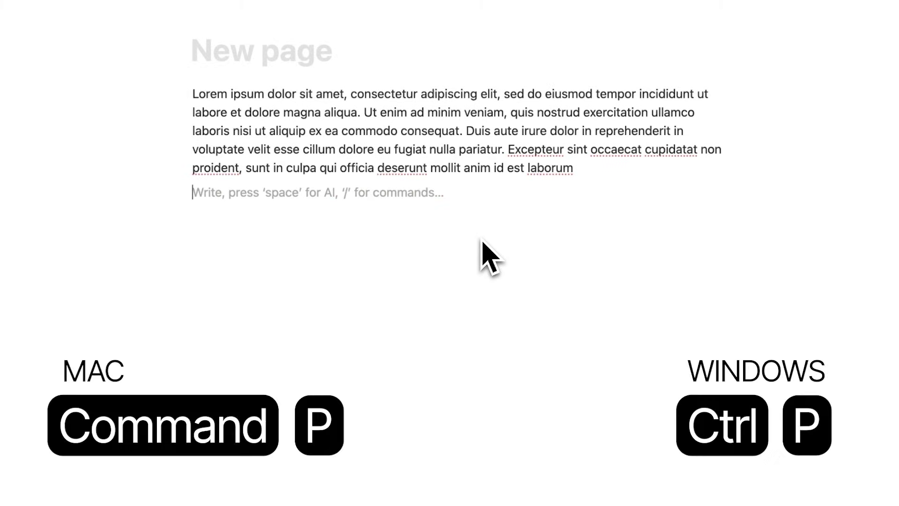
Step: Open workspace search, then search the current page for 'lorem'
key(super+p)
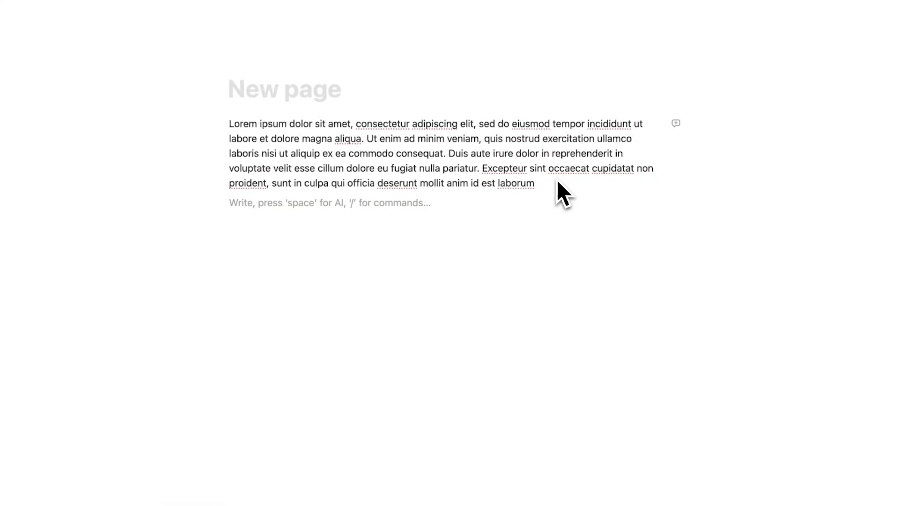
key(super+f)
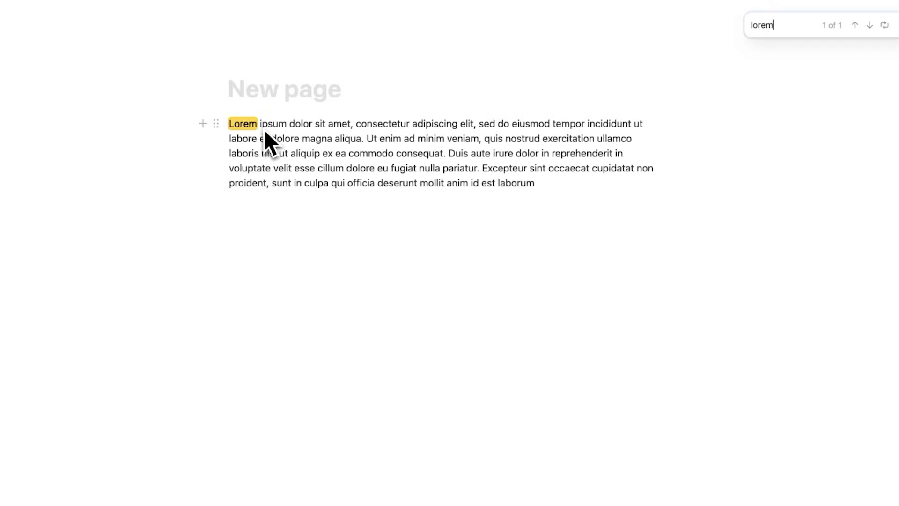
Step: Insert a calendar-view database below the paragraph using /cal
key(Escape)
click(541, 186)
key(Return)
text(/cal)
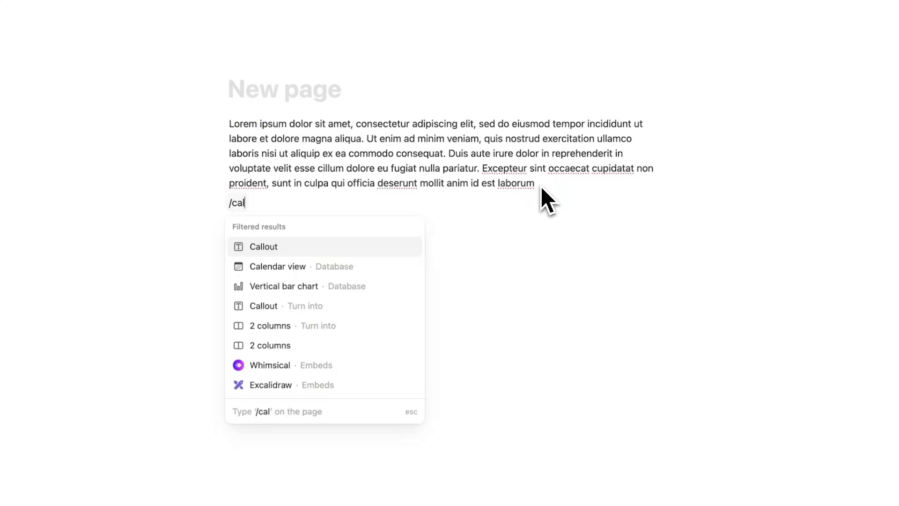
click(328, 266)
click(604, 306)
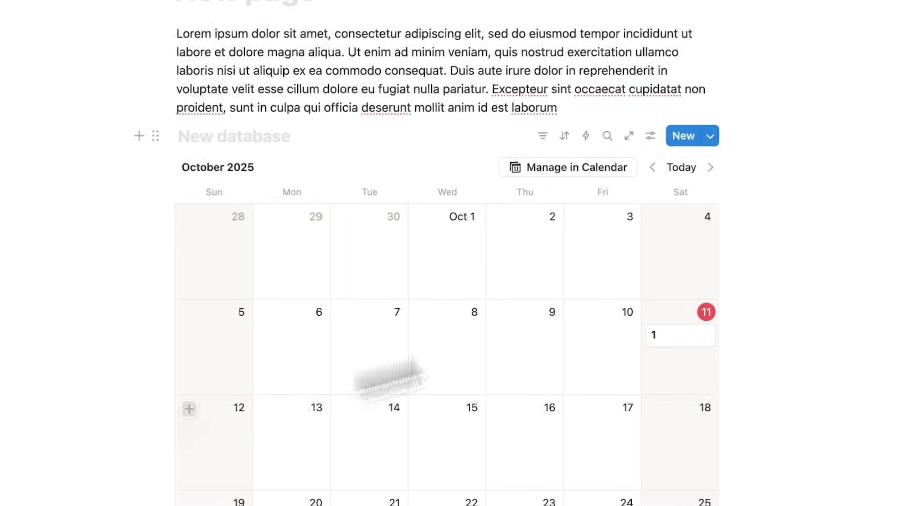
Step: Add calendar entries titled 2 on October 12 and 3 on October 13
click(162, 451)
text(2)
click(843, 220)
click(217, 417)
text(3)
click(861, 217)
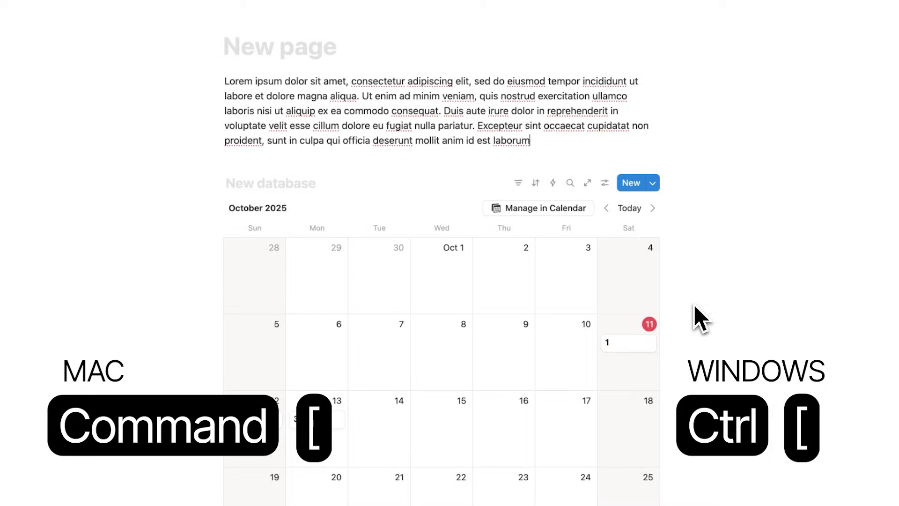
Step: Step back and forward through page history with Cmd+[ and Cmd+]
key(super+bracketleft)
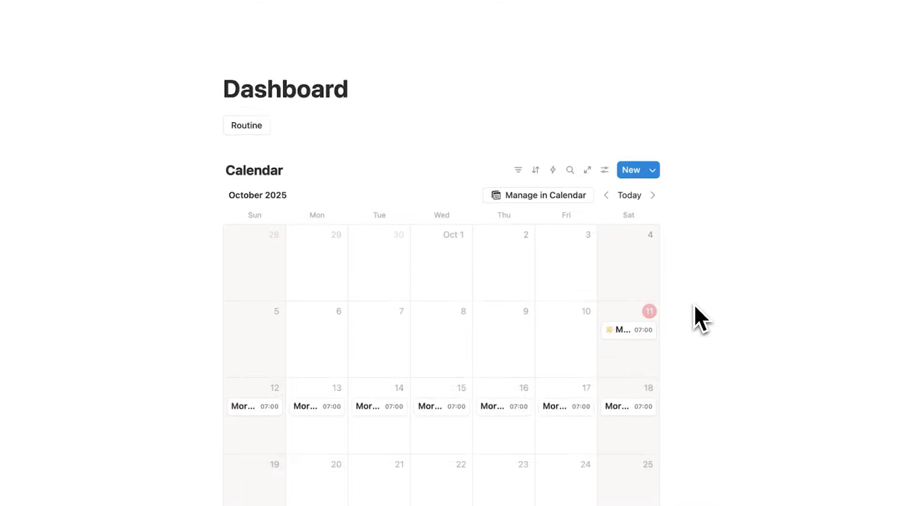
key(super+bracketright)
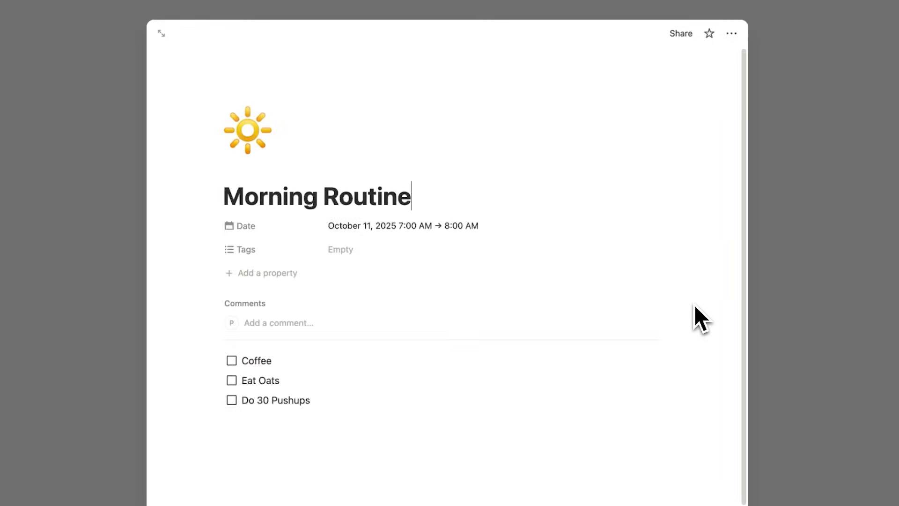
key(super+bracketleft)
key(super+bracketleft)
key(super+bracketleft)
key(super+bracketright)
key(super+bracketright)
key(super+bracketright)
Step: Open calendar entry 1 in peek and expand it to a full page
key(super+bracketright)
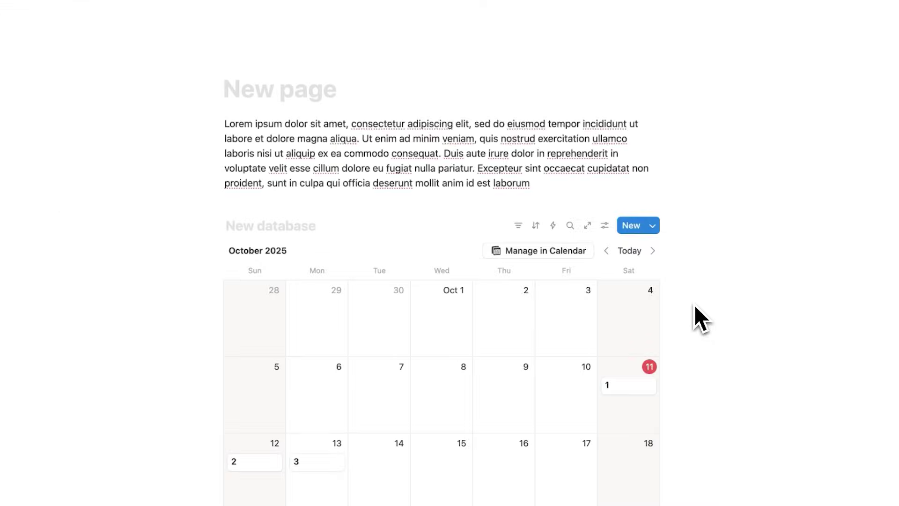
key(super+bracketright)
key(super+bracketright)
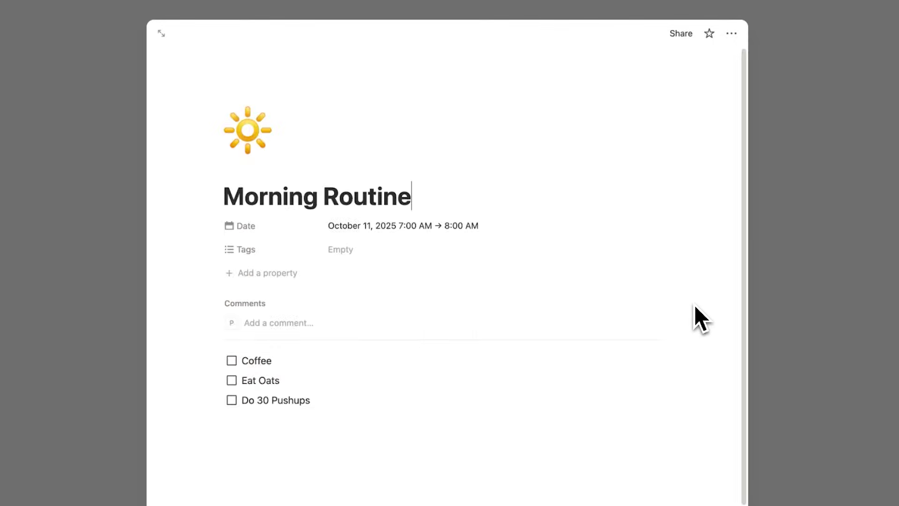
key(super+bracketleft)
key(super+bracketleft)
key(super+bracketleft)
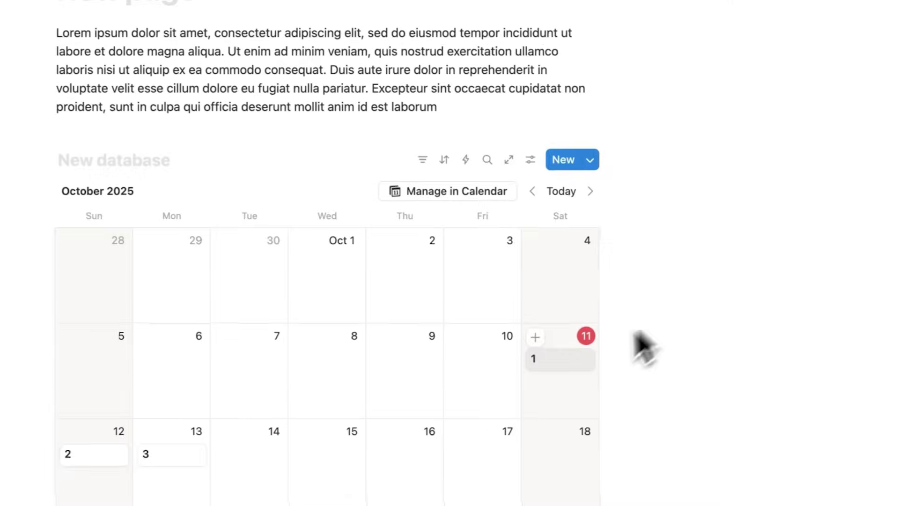
key(super+bracketright)
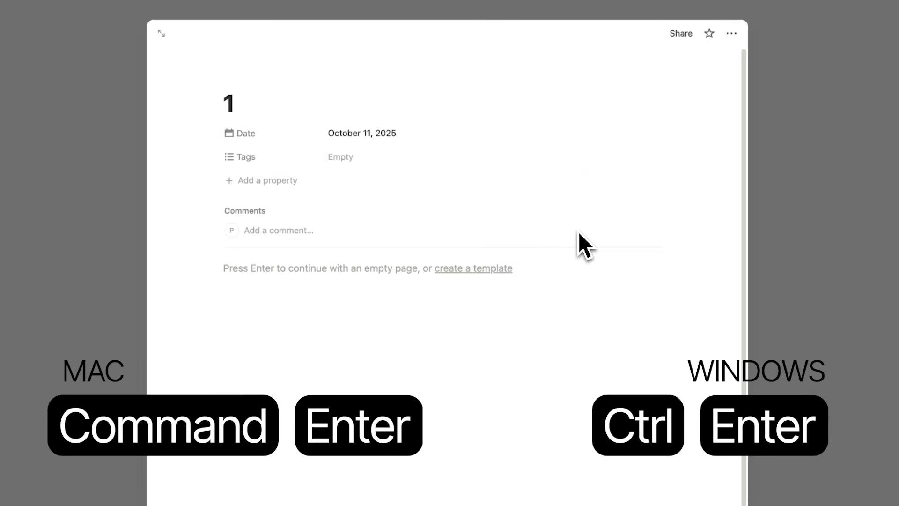
key(super+Return)
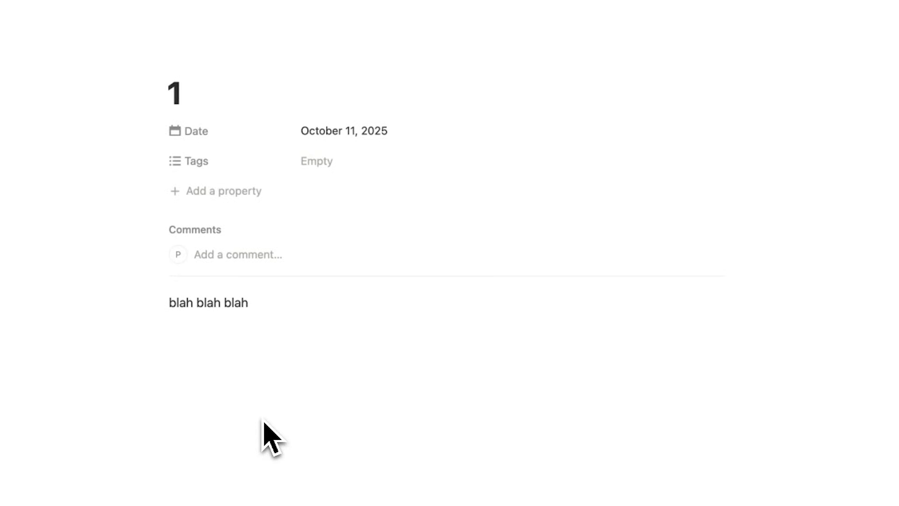
Step: Add and remove empty blocks, then add a soft line break inside the text block
key(Return)
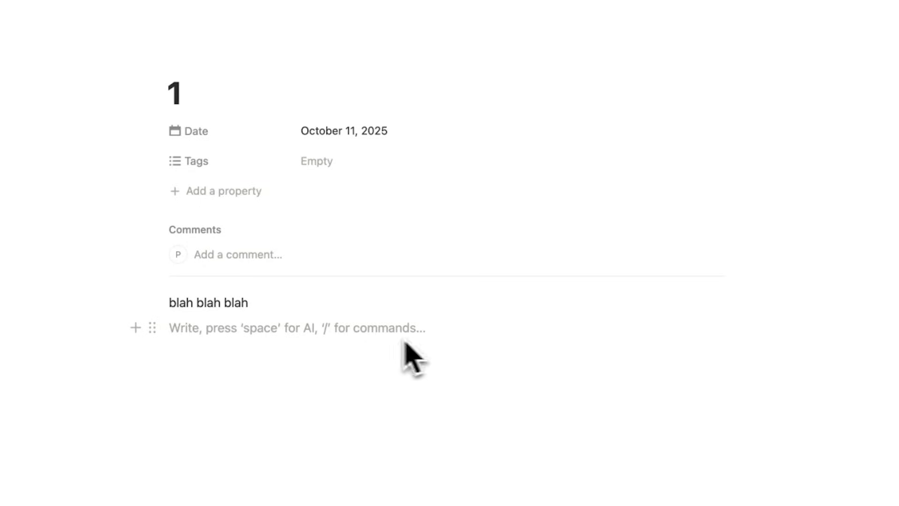
key(BackSpace)
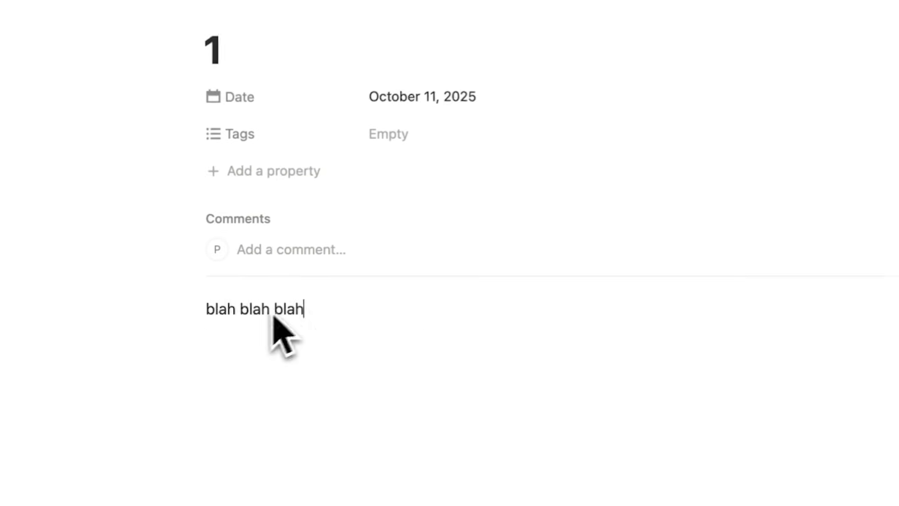
key(Return)
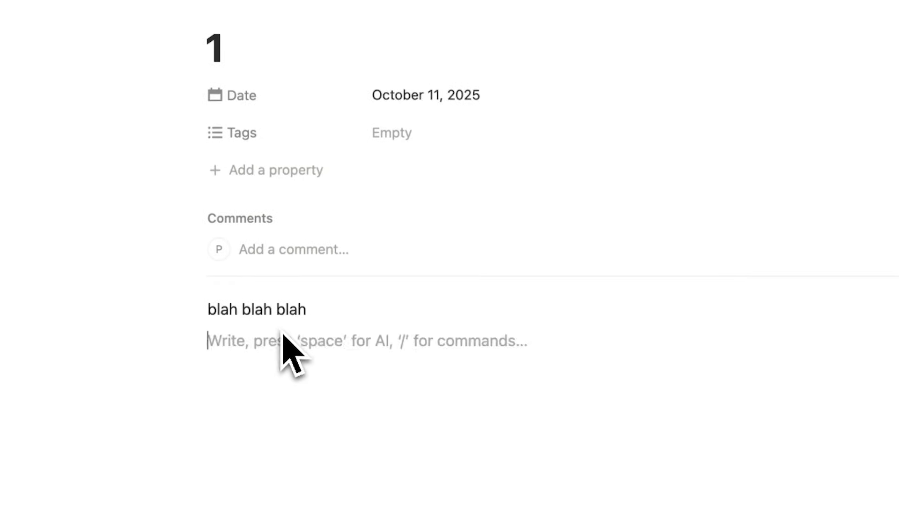
key(BackSpace)
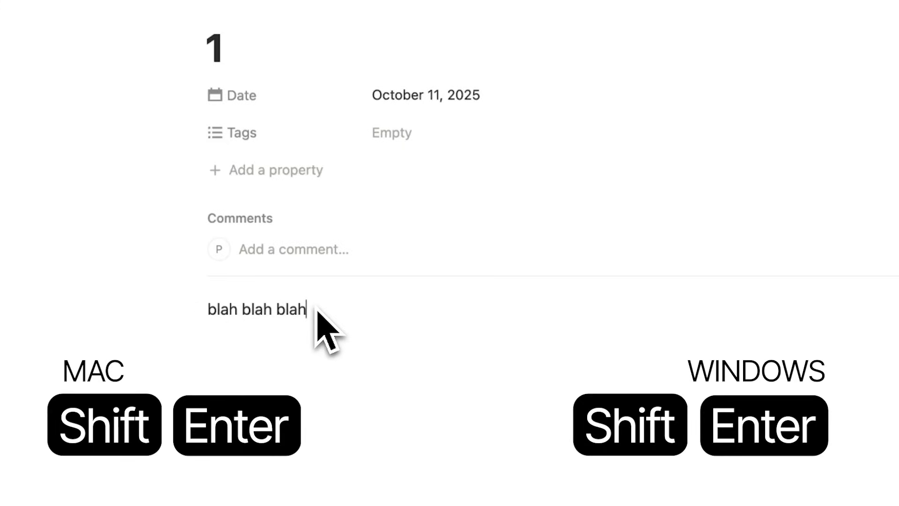
key(shift+Return)
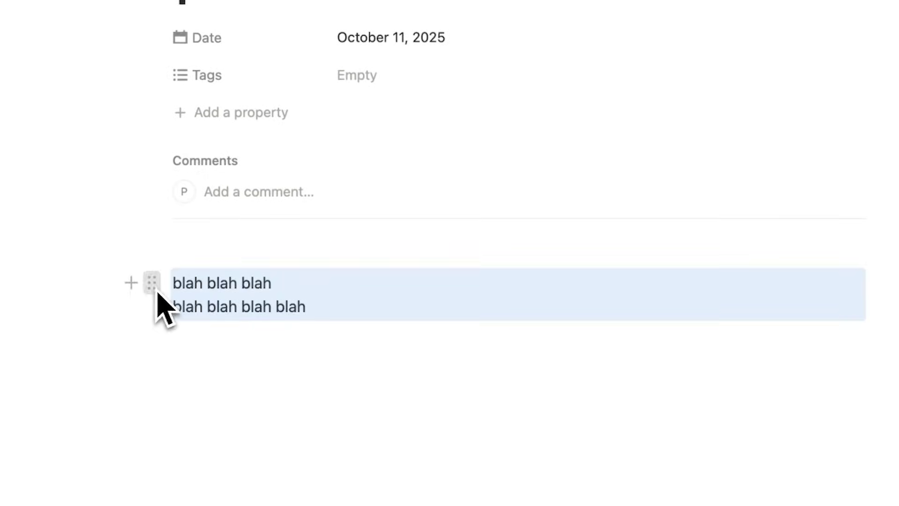
Step: Add a new 'blah blah' block and drag it below the others
drag(155, 287, 259, 297)
click(370, 295)
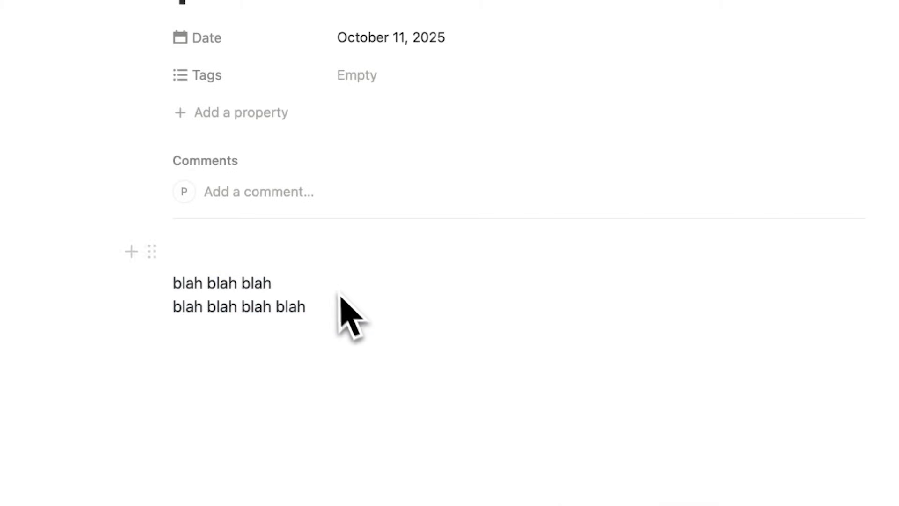
key(Return)
text(blah b)
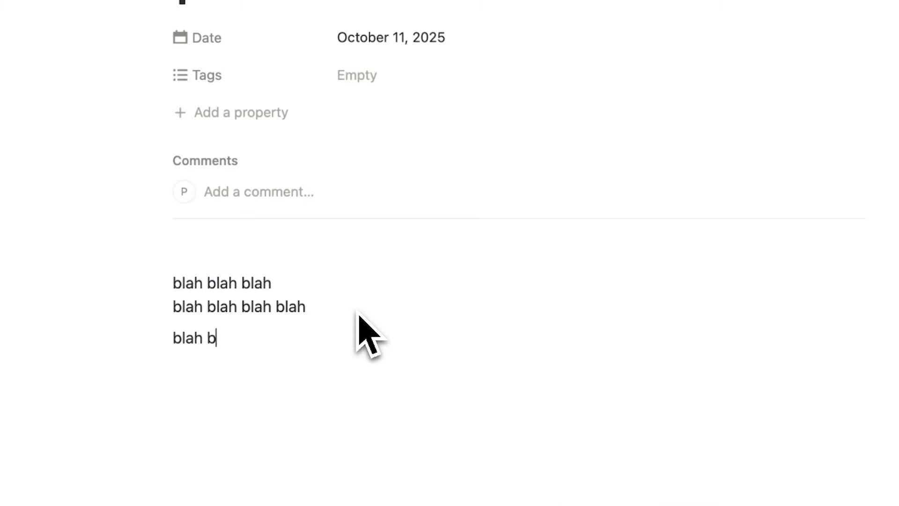
text(lah blah)
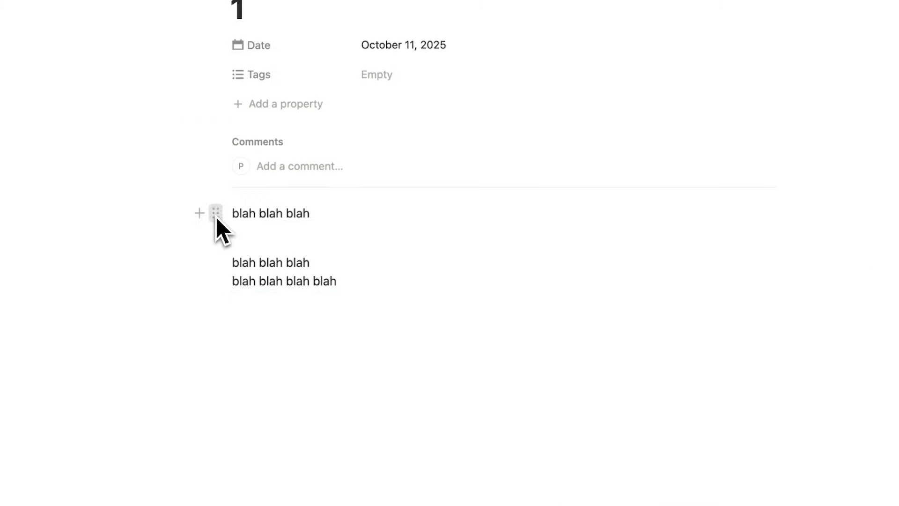
drag(215, 216, 257, 327)
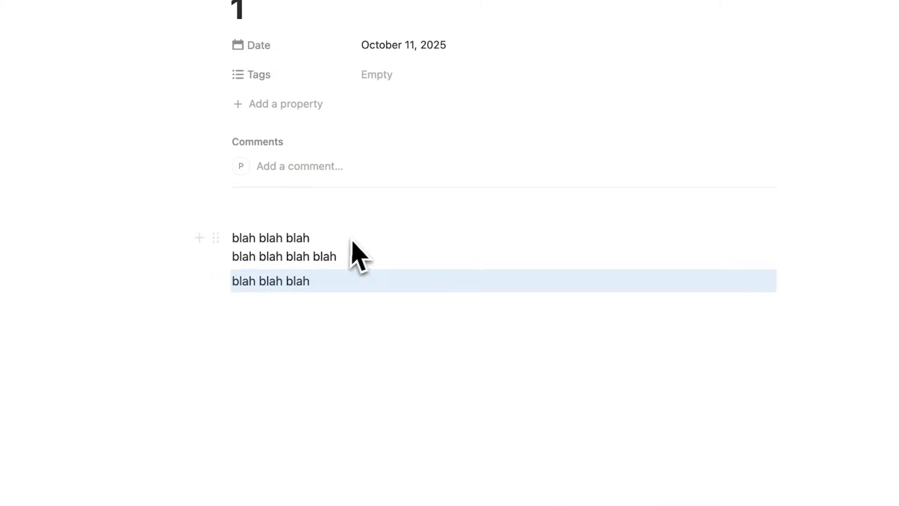
Step: Add a third soft-broken line 'blah blah' to the block
click(352, 248)
click(356, 256)
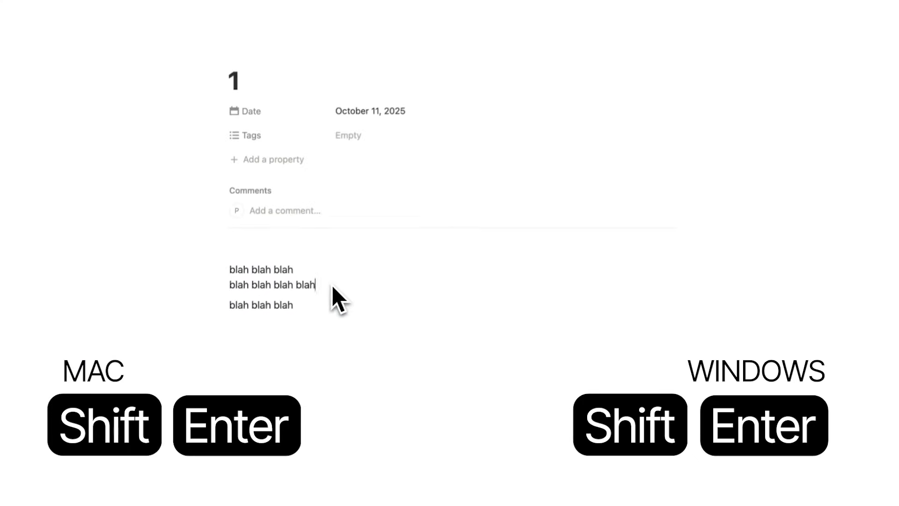
key(shift+Return)
text(blah blah)
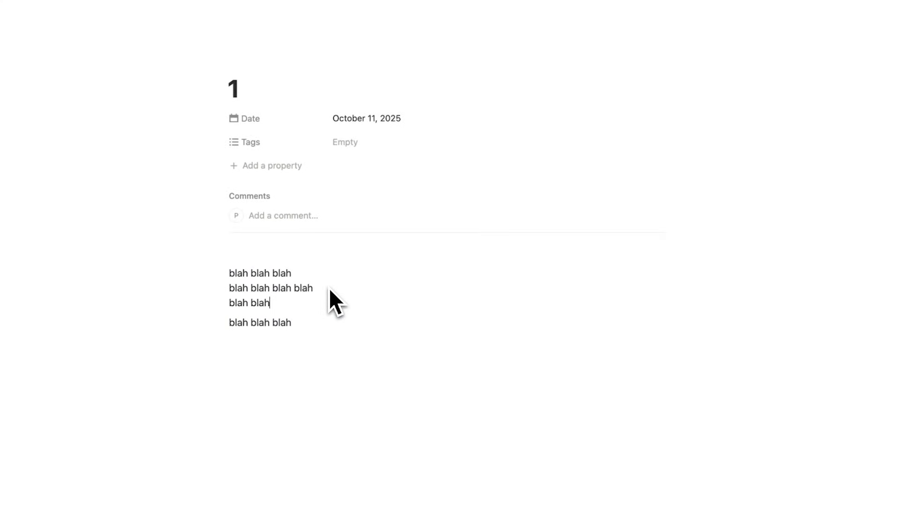
drag(216, 276, 295, 267)
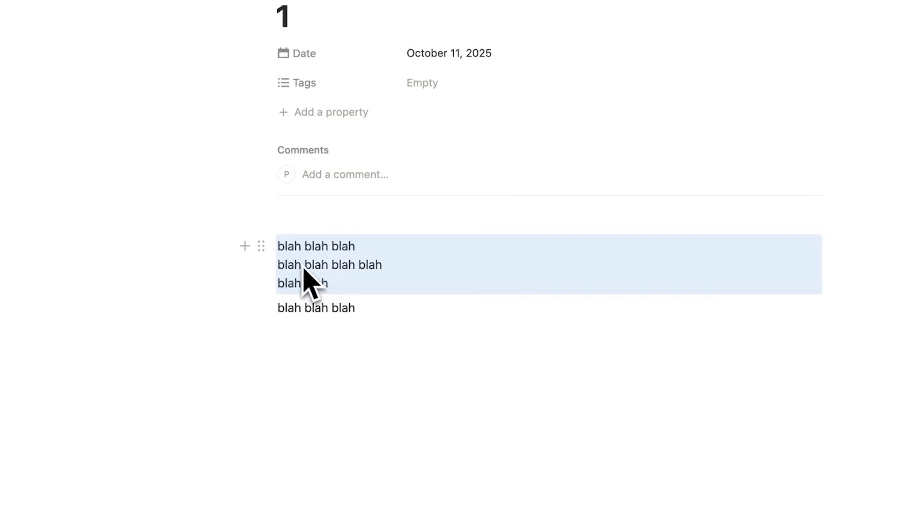
Step: Duplicate the three-line 'blah' block with Cmd+D
click(262, 253)
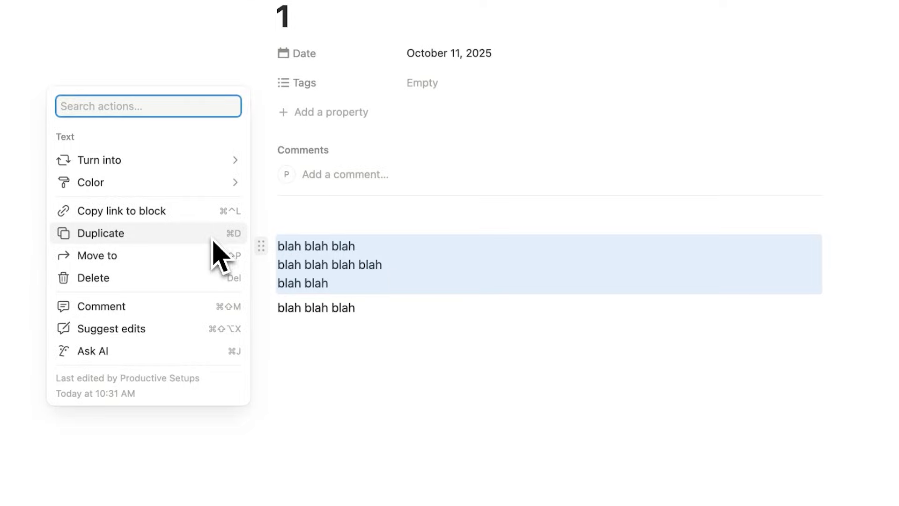
click(394, 286)
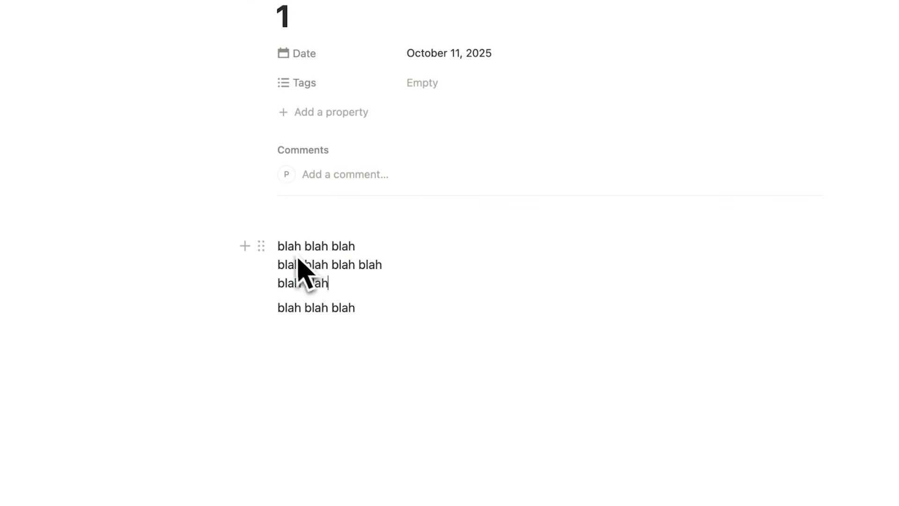
key(Escape)
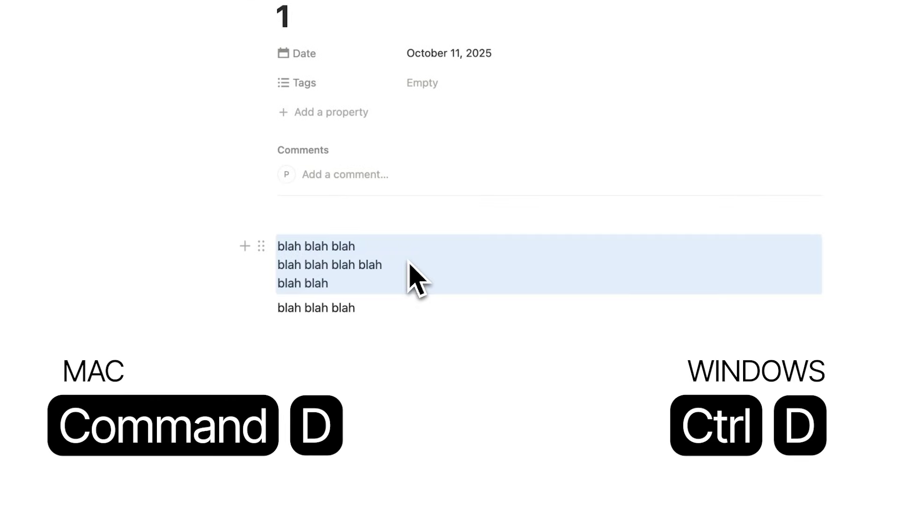
key(super+d)
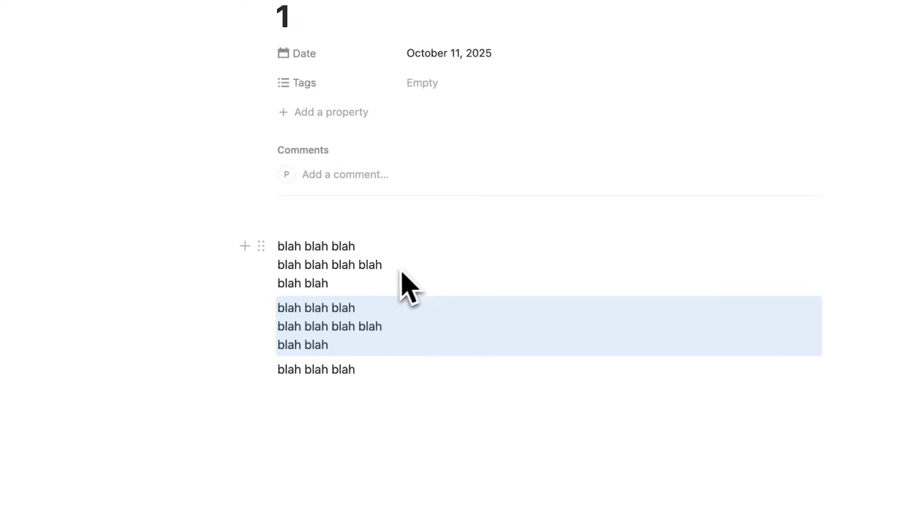
click(387, 368)
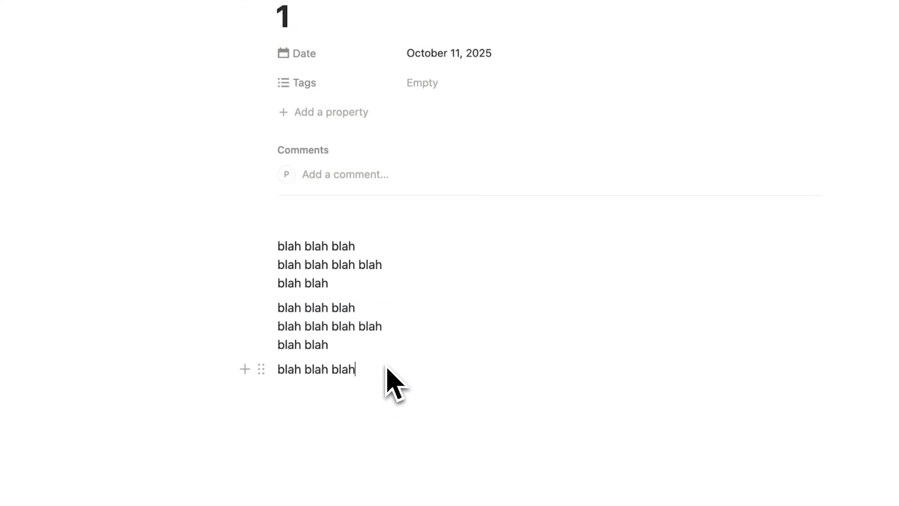
Step: Duplicate the last 'blah blah blah' line
key(super+d)
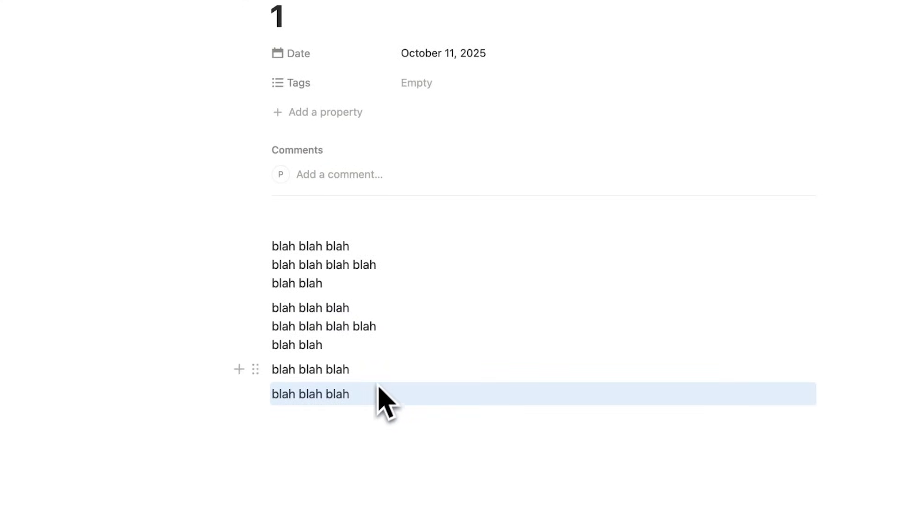
click(390, 401)
drag(238, 398, 238, 399)
Step: Duplicate the first three-line block once more
click(377, 300)
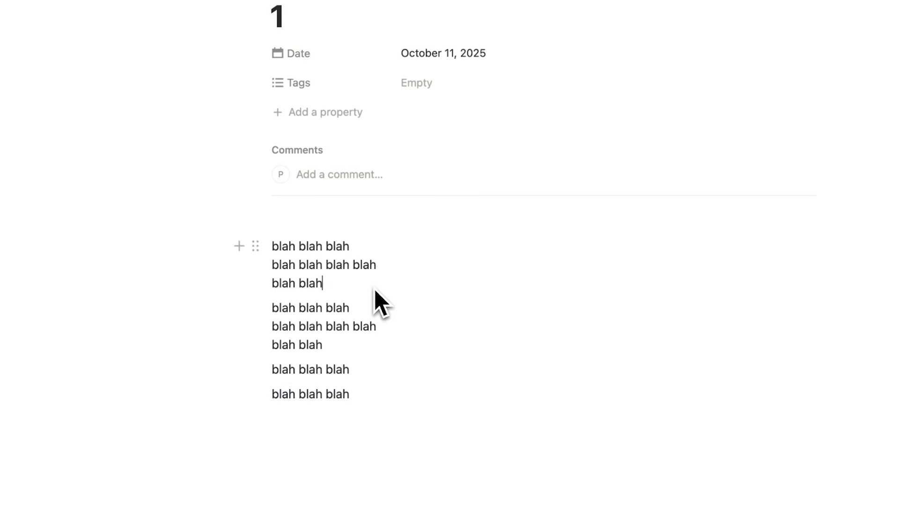
click(414, 281)
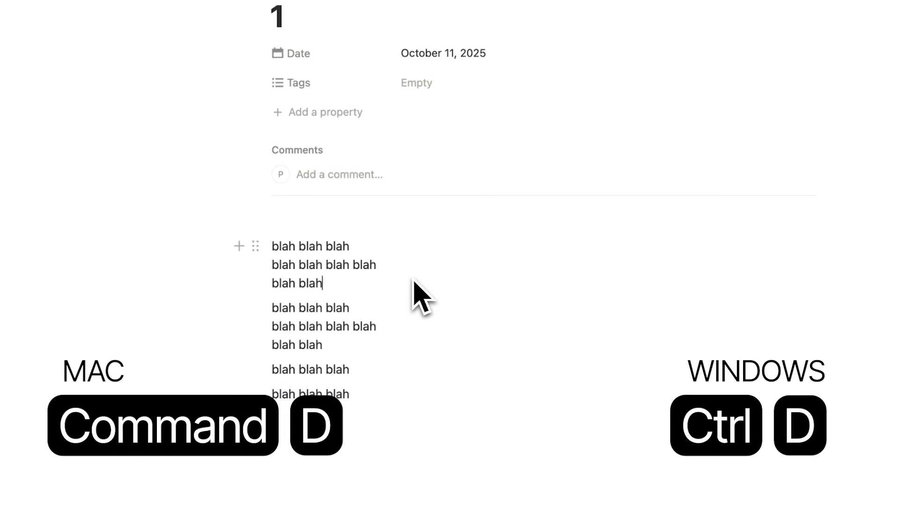
key(super+d)
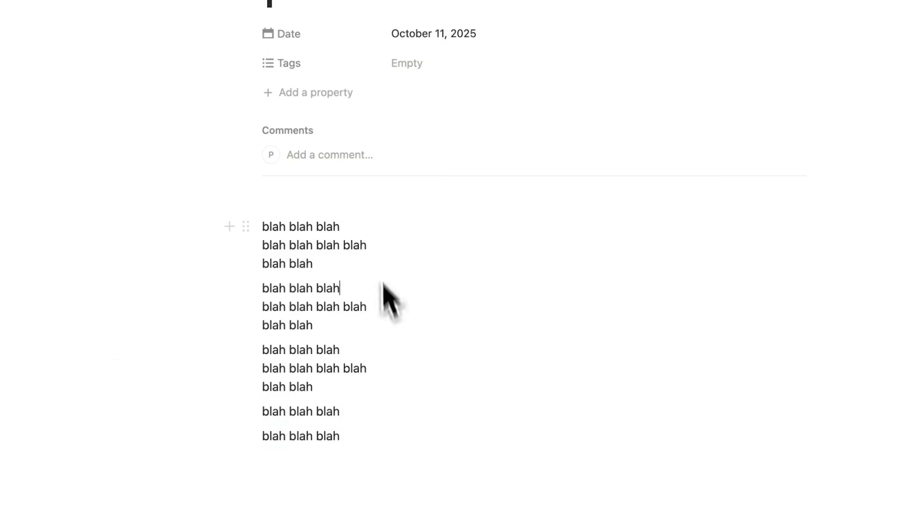
Step: Delete the four-word 'blah blah blah blah' middle lines from the second and third blocks
click(383, 254)
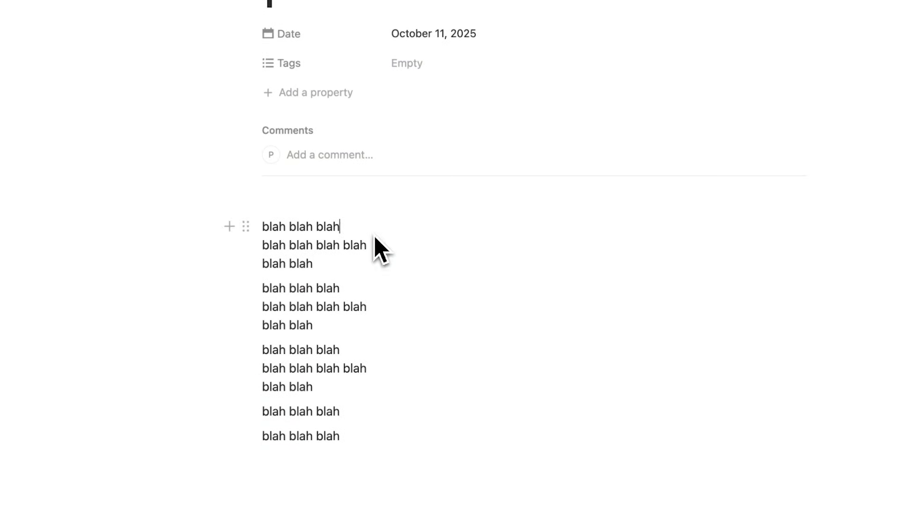
click(374, 439)
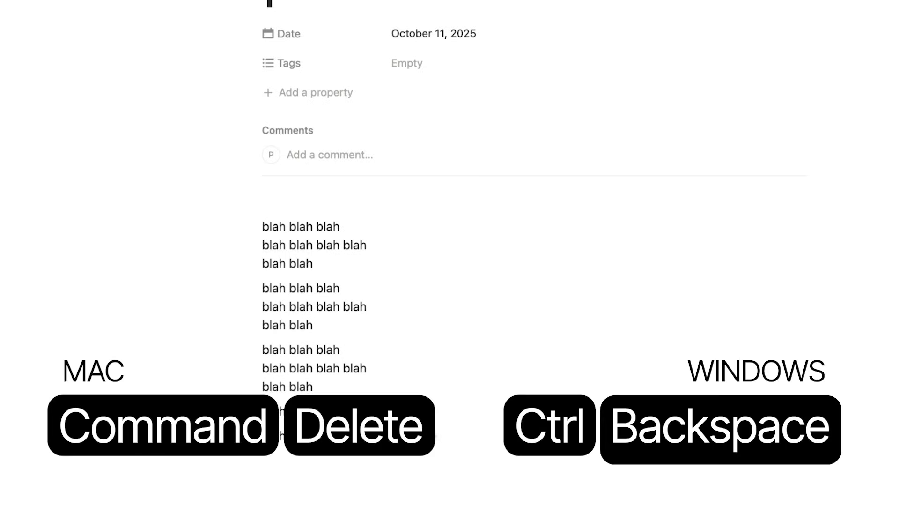
click(387, 378)
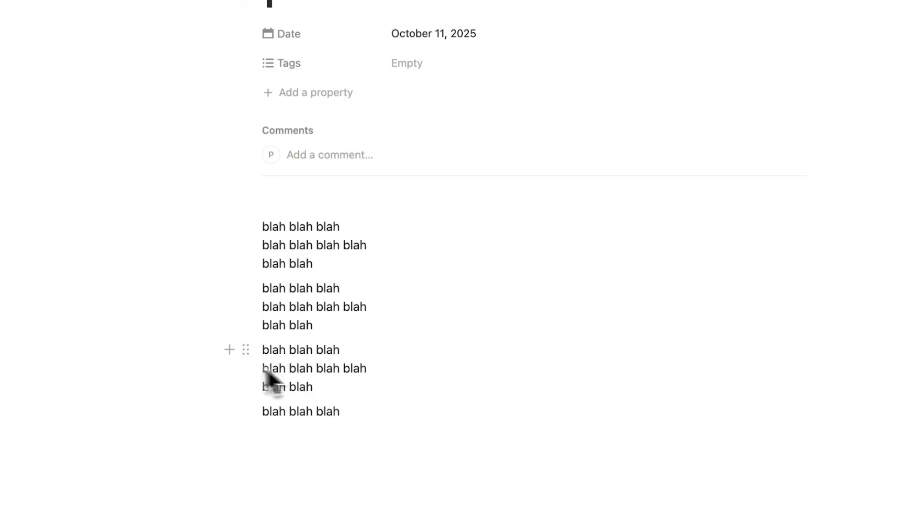
drag(387, 375, 241, 370)
click(391, 373)
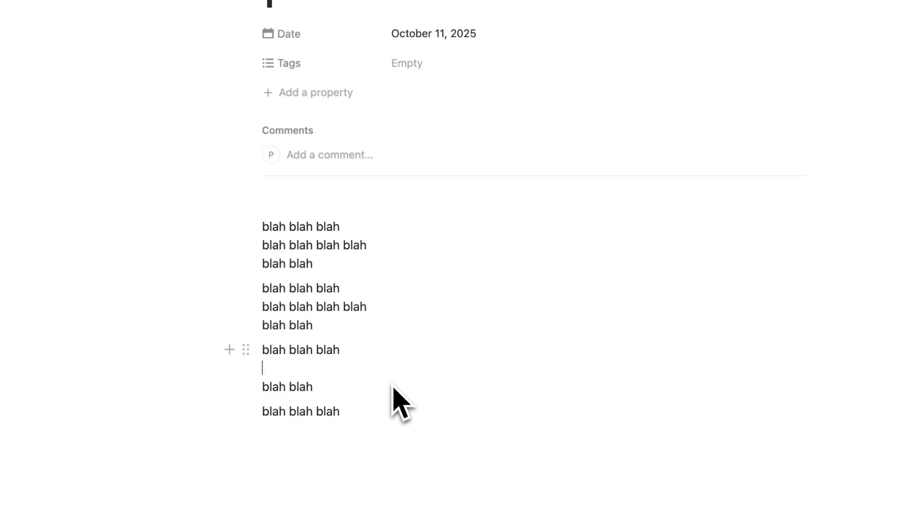
click(416, 407)
drag(368, 306, 296, 314)
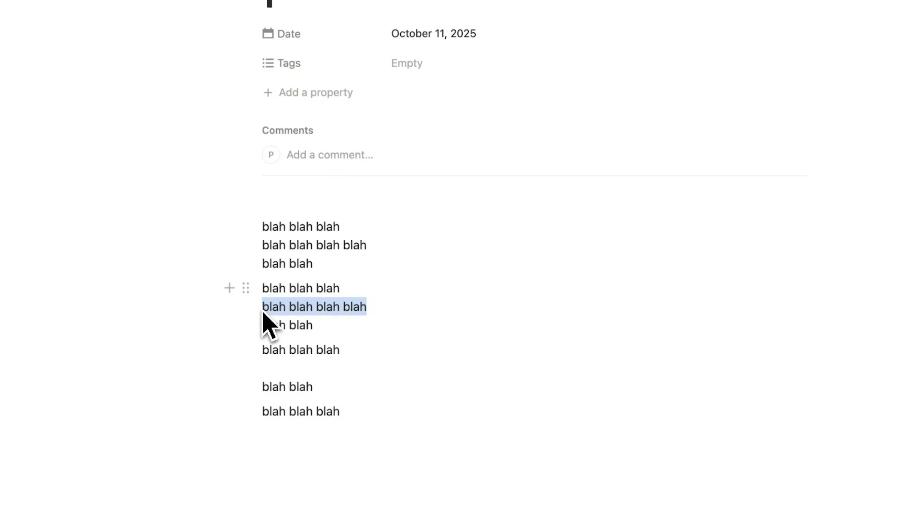
key(BackSpace)
key(BackSpace)
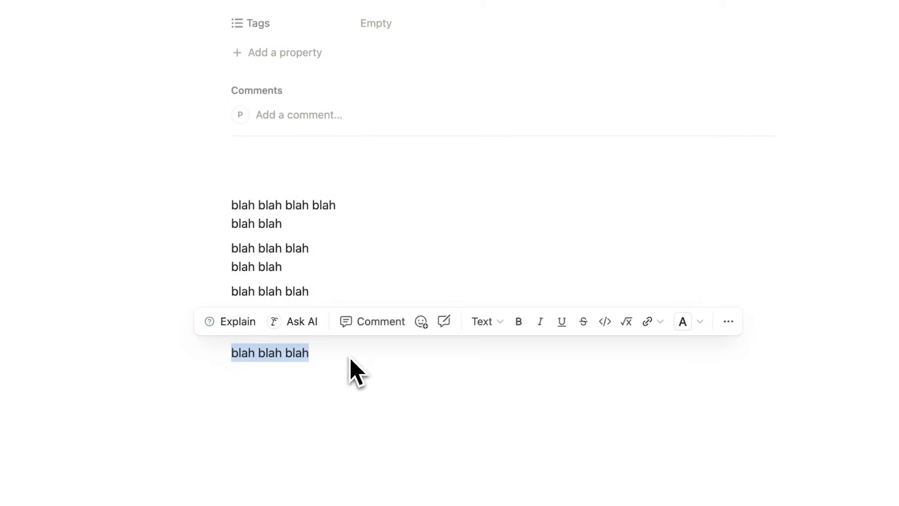
Step: Link the last 'blah blah blah' line to the Morning Routine page
click(351, 358)
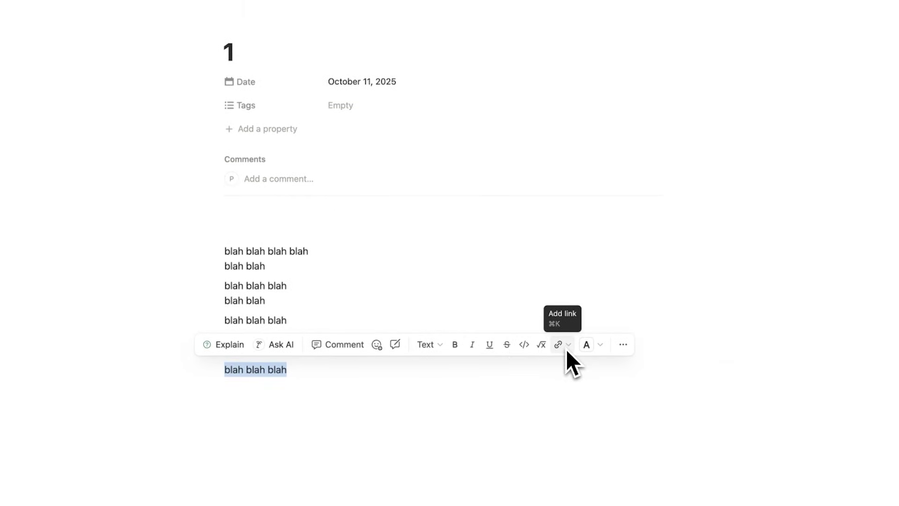
click(424, 368)
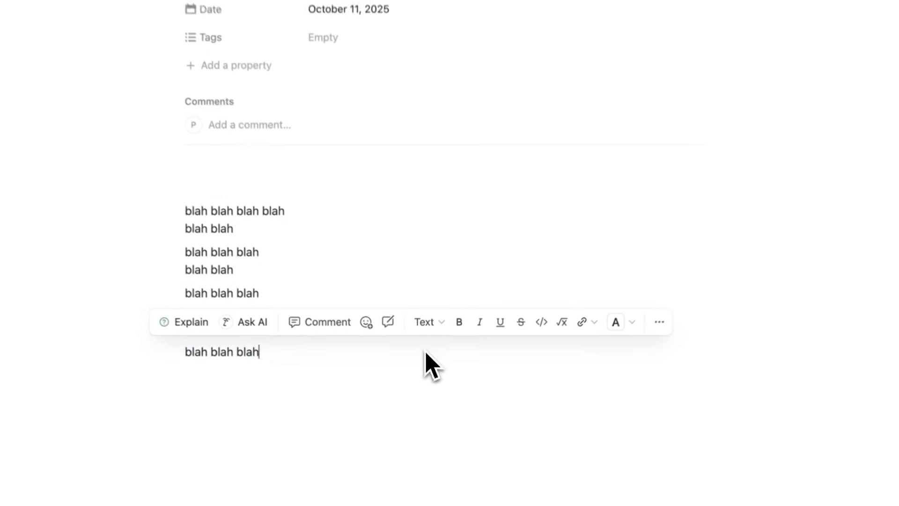
drag(309, 373, 216, 367)
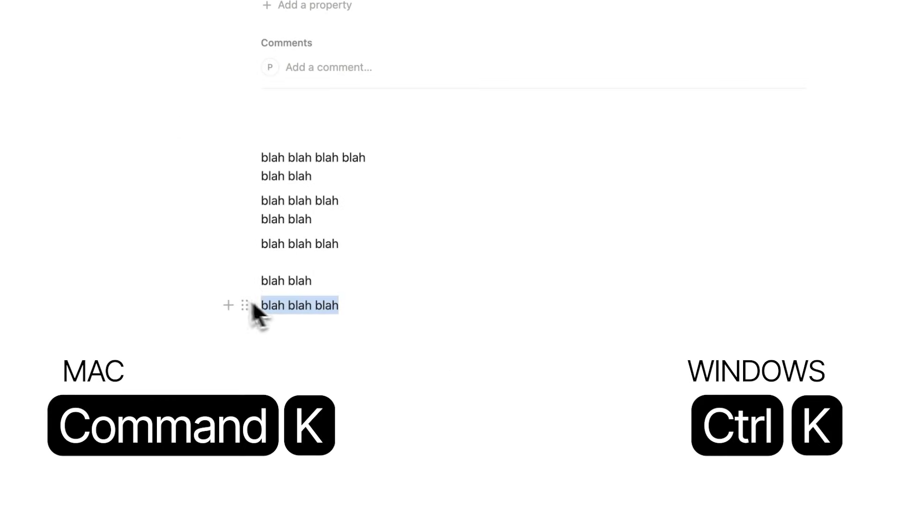
key(super+k)
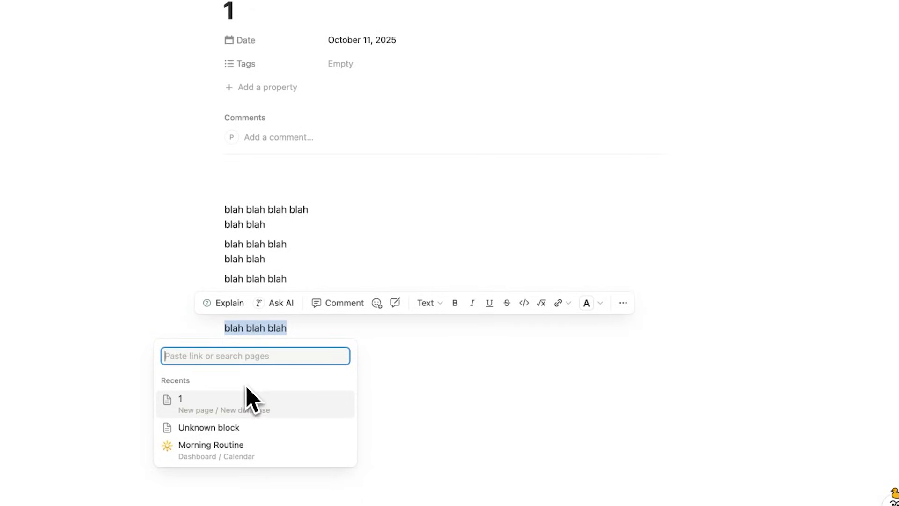
click(262, 450)
click(306, 370)
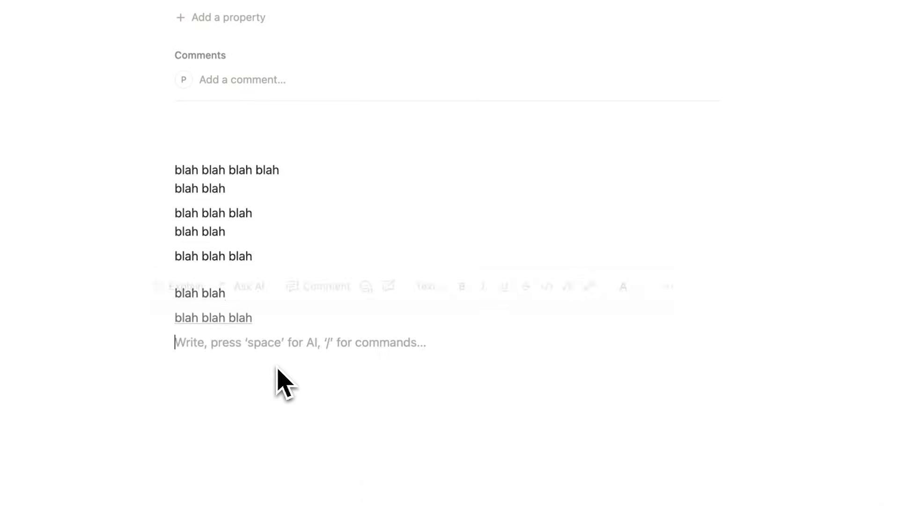
click(257, 344)
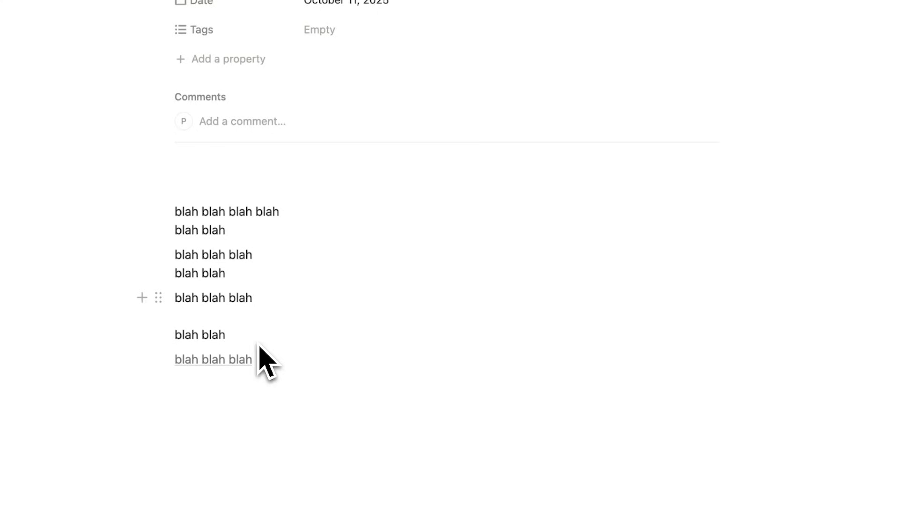
click(243, 362)
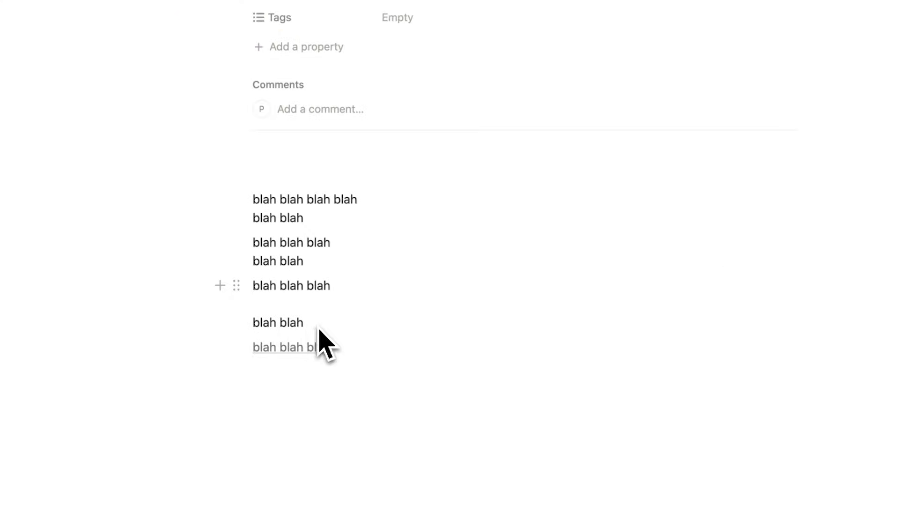
drag(320, 329, 251, 328)
click(347, 329)
text(@)
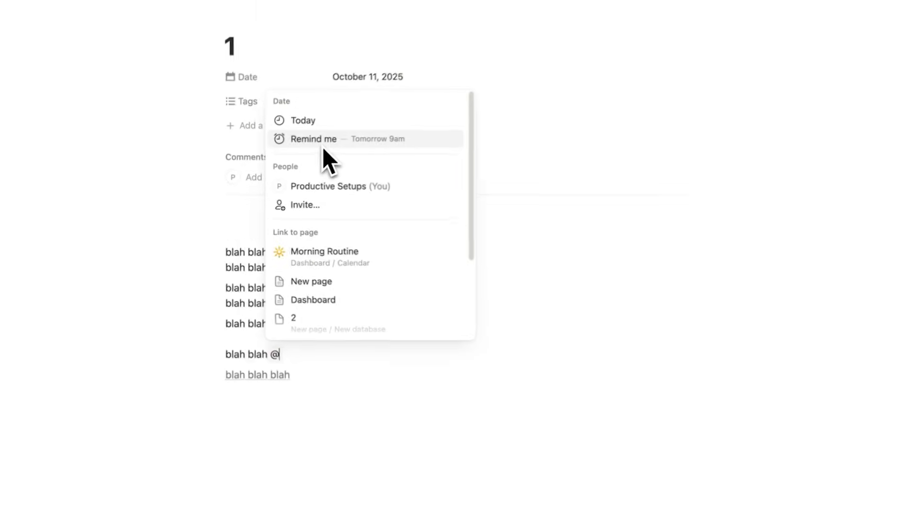
click(360, 65)
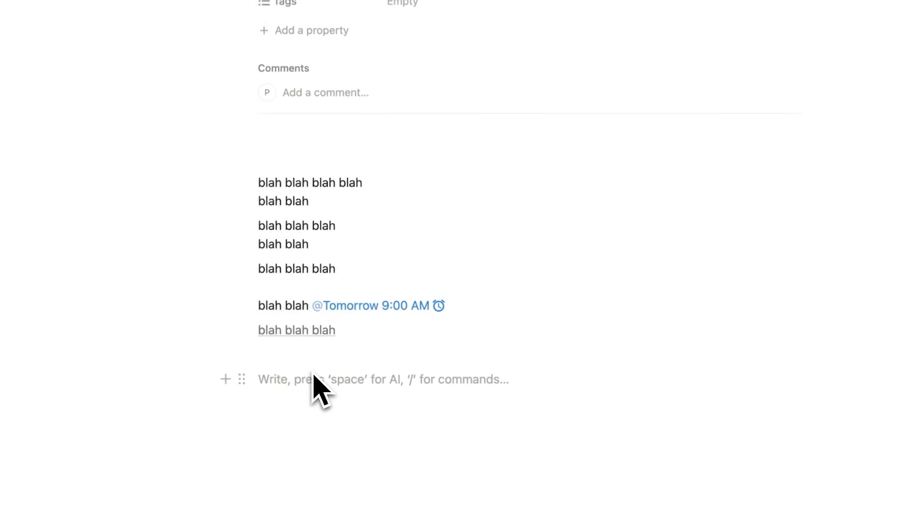
Step: Format the lone 'blah blah blah' line as inline code with Ctrl+E
drag(333, 270, 257, 270)
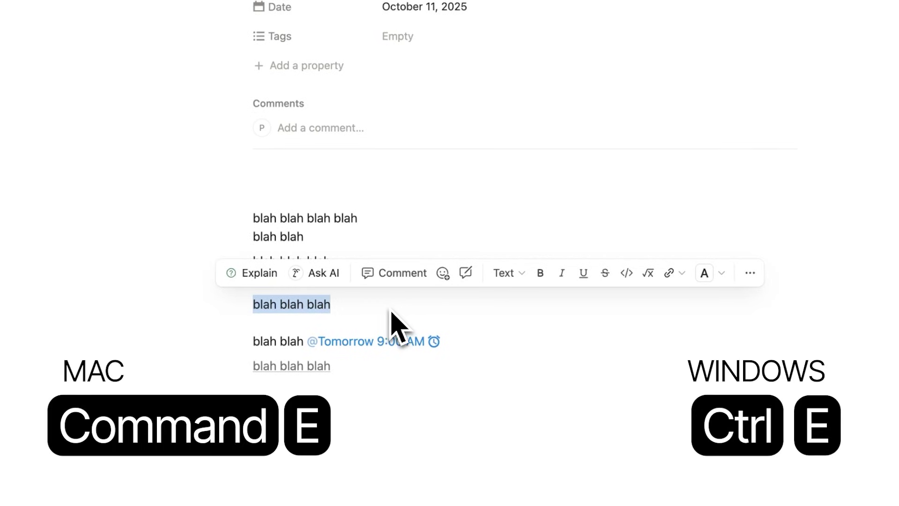
key(ctrl+e)
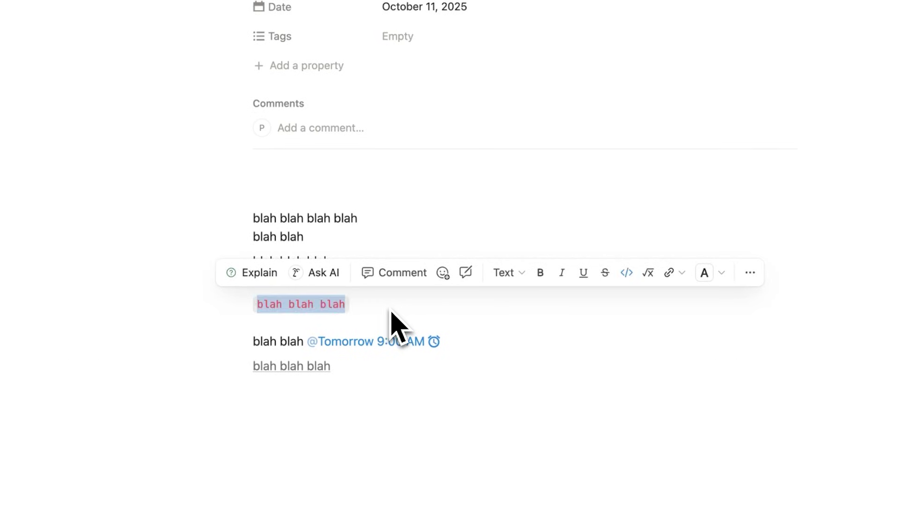
click(391, 310)
drag(371, 307, 261, 311)
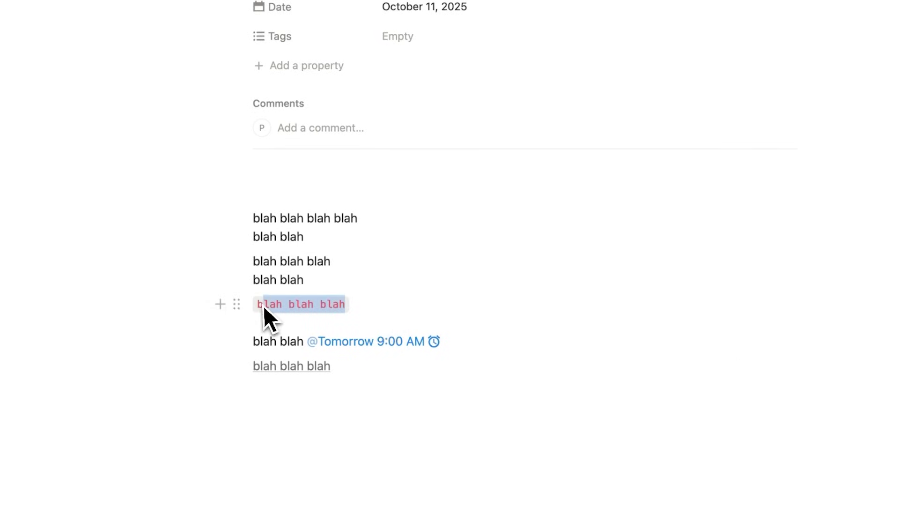
click(375, 324)
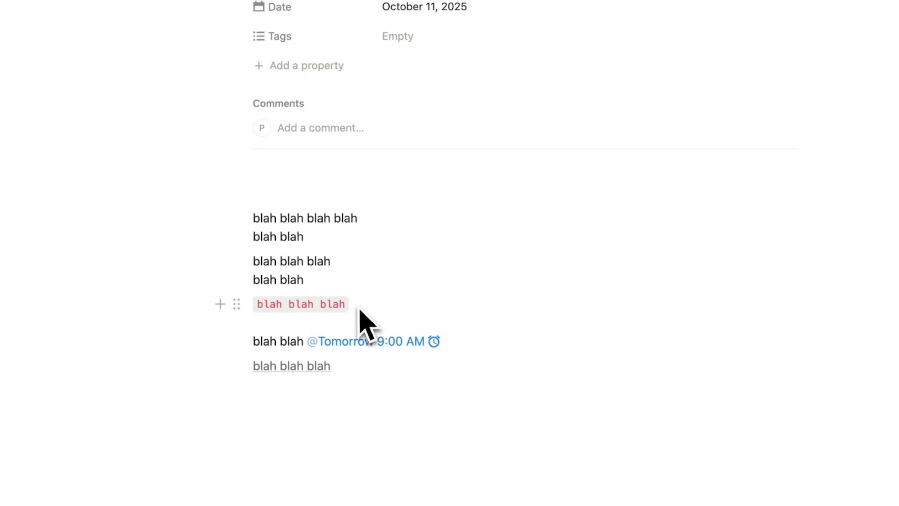
drag(359, 309, 257, 304)
click(403, 315)
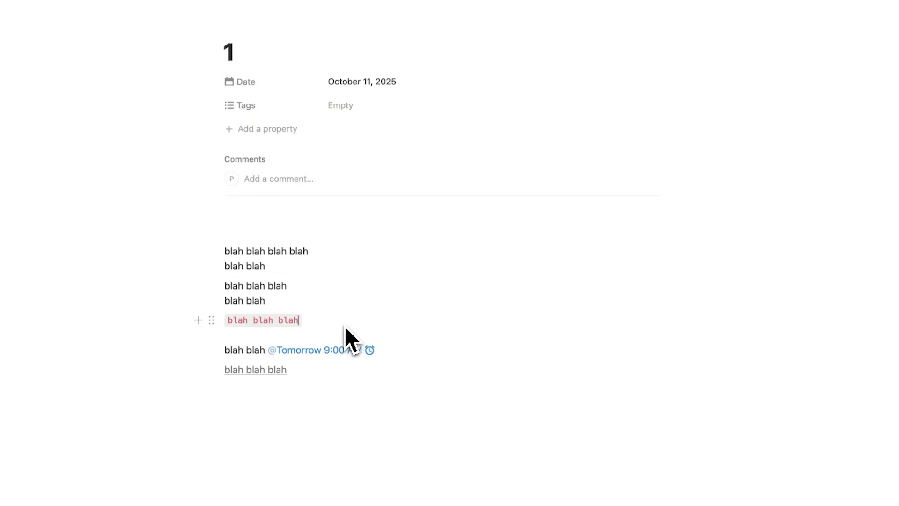
Step: Select three separate 'blah' words to make them bold, italic and underlined
double_click(232, 286)
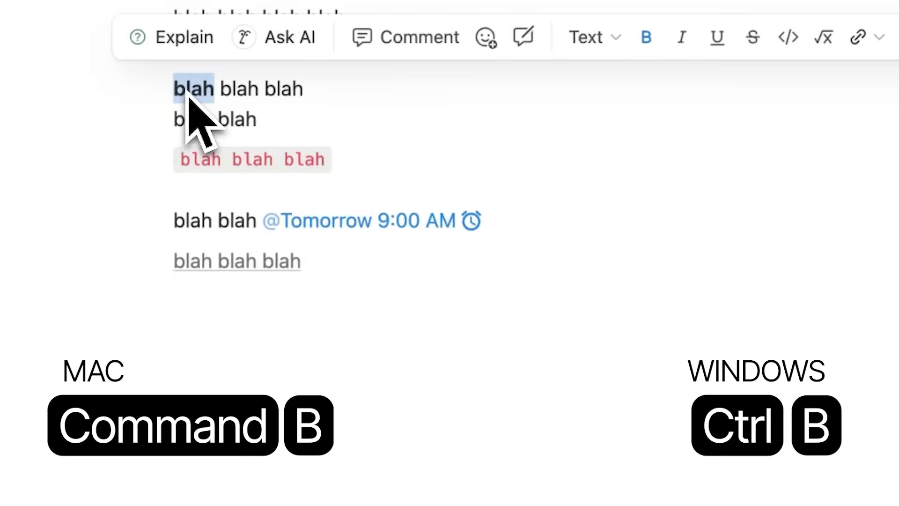
double_click(238, 90)
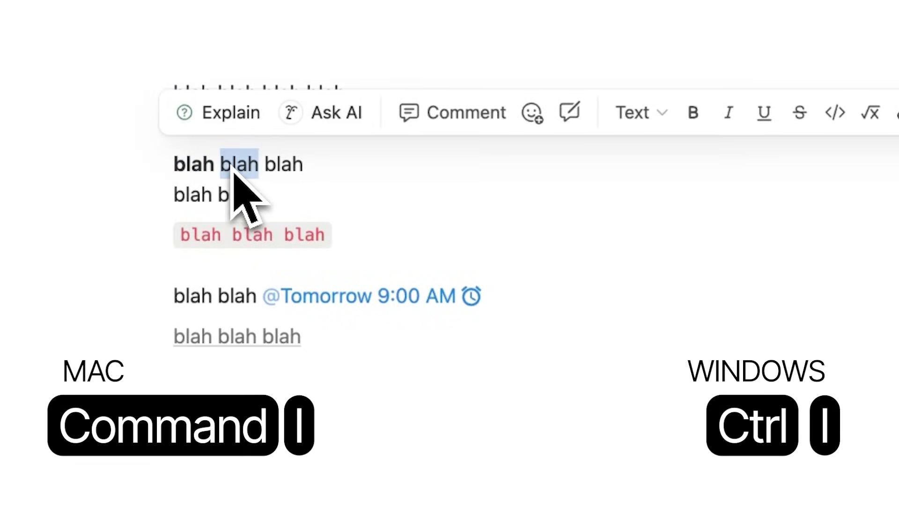
double_click(291, 167)
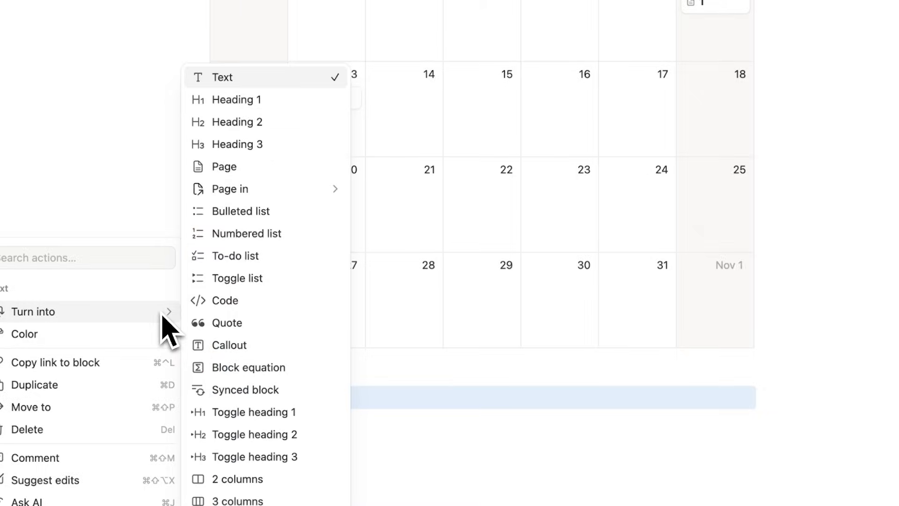
Step: Turn the 'page' block into a subpage and add another new page below with /page
click(253, 170)
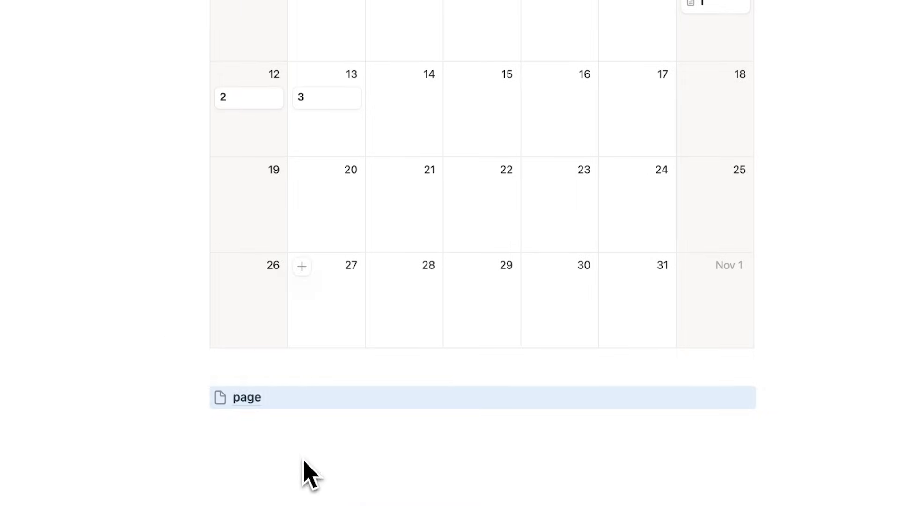
text(/)
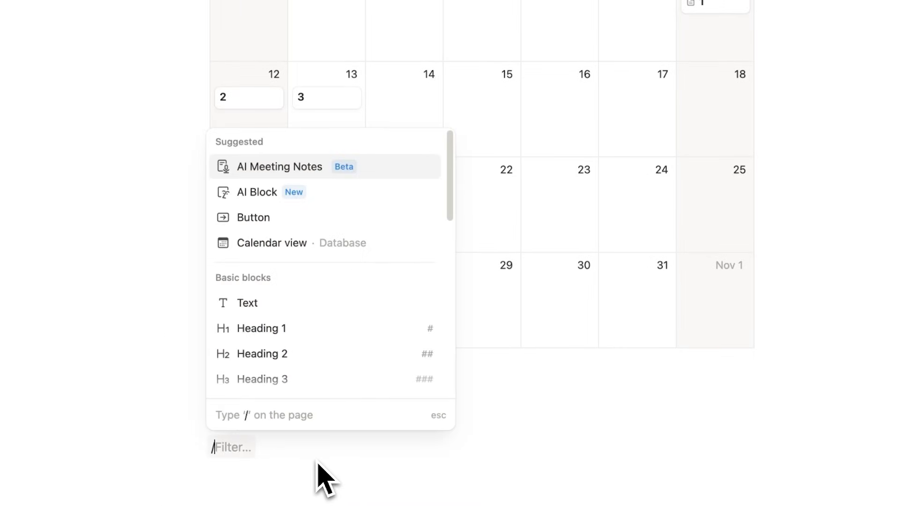
text(page)
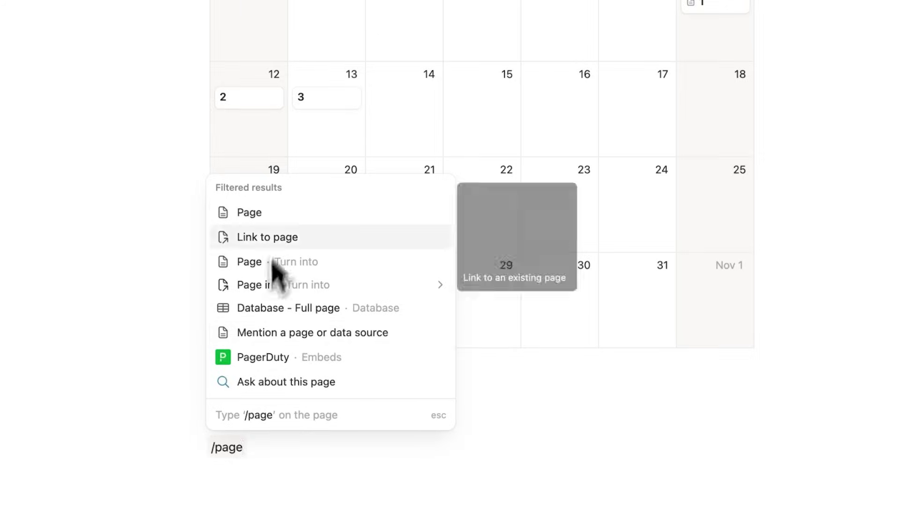
click(284, 215)
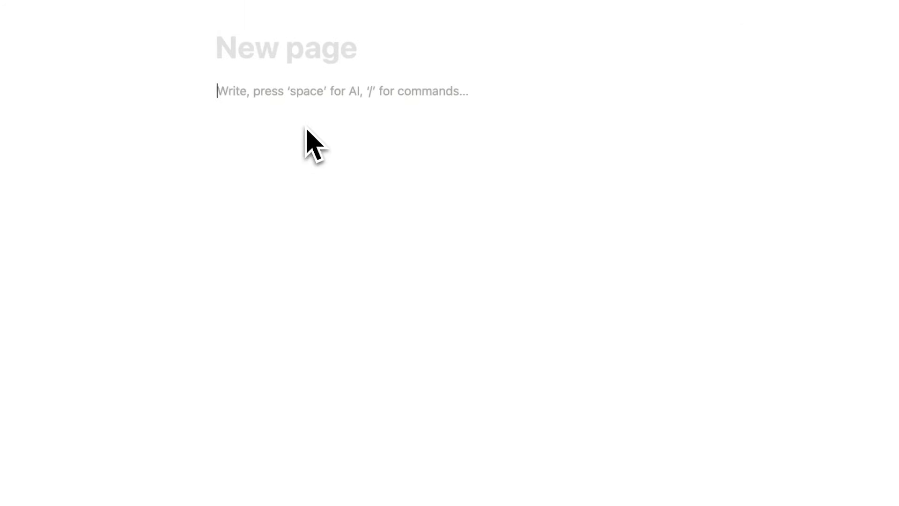
Step: Add a 'blah blah' block and drag 'blah' beside the Lorem paragraph to form columns
scroll(345, 276, down, 4)
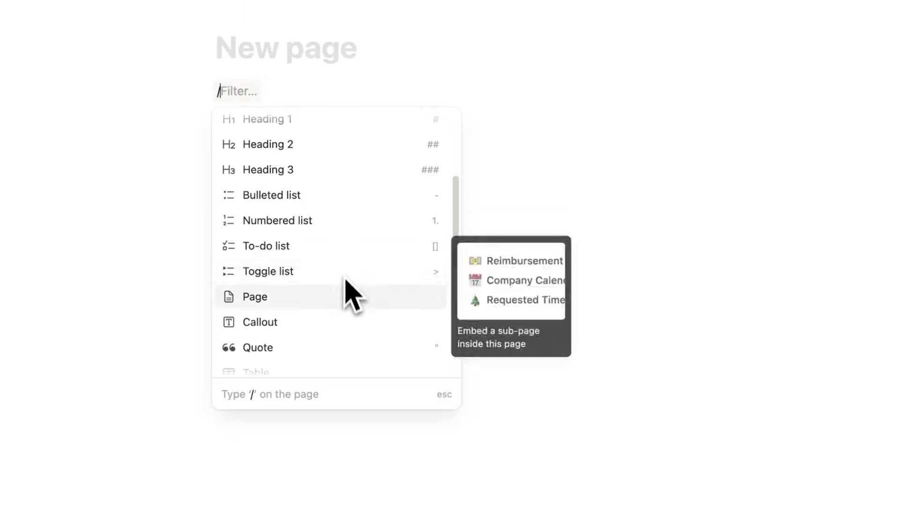
scroll(344, 275, up, 4)
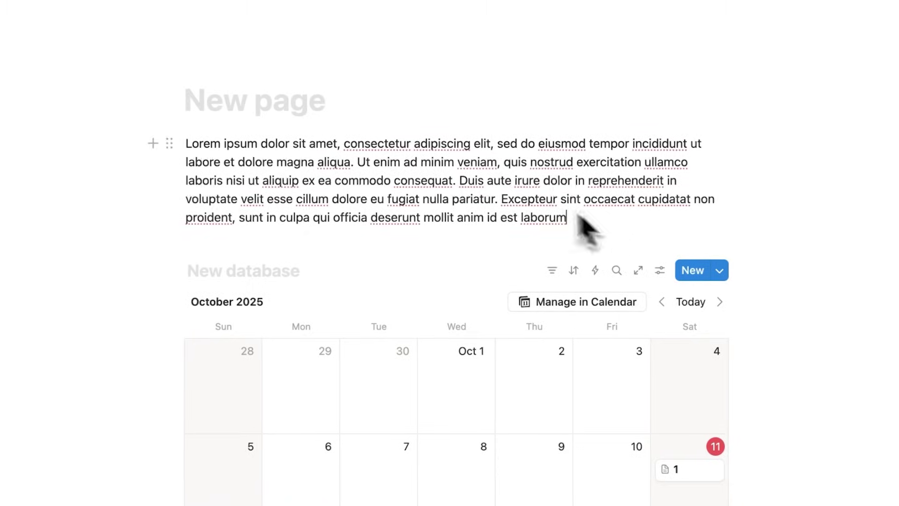
click(590, 211)
key(Return)
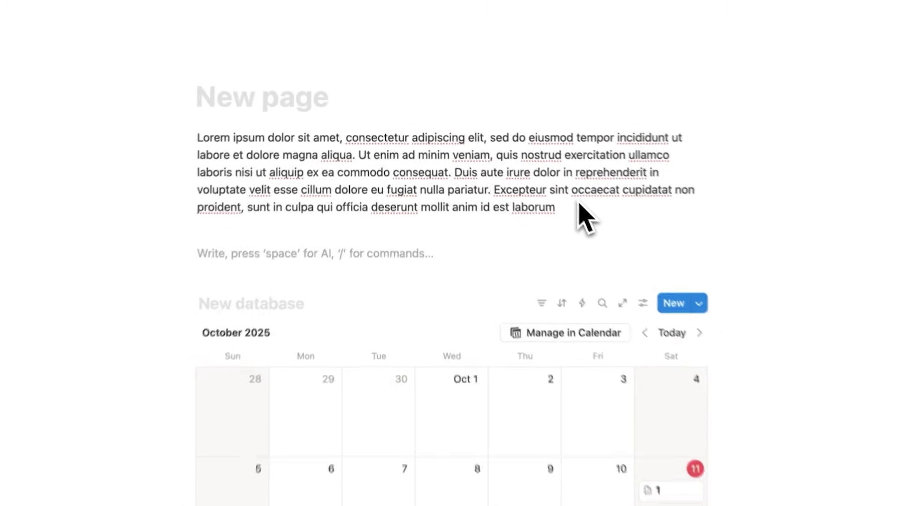
text(blah blah)
drag(215, 226, 678, 157)
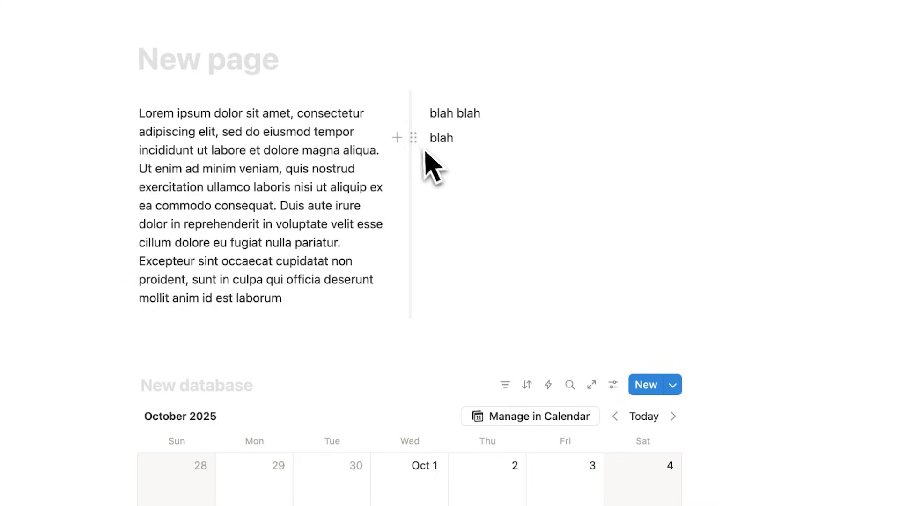
drag(699, 130, 700, 129)
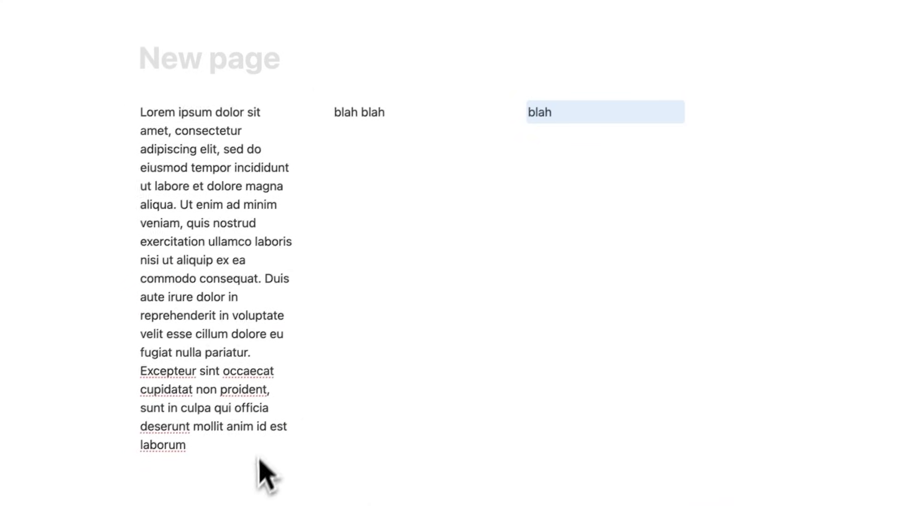
Step: Insert a three-column layout below the columns with /3 and start a command in the third column
click(279, 473)
scroll(403, 393, down, 4)
key(Return)
text(/3)
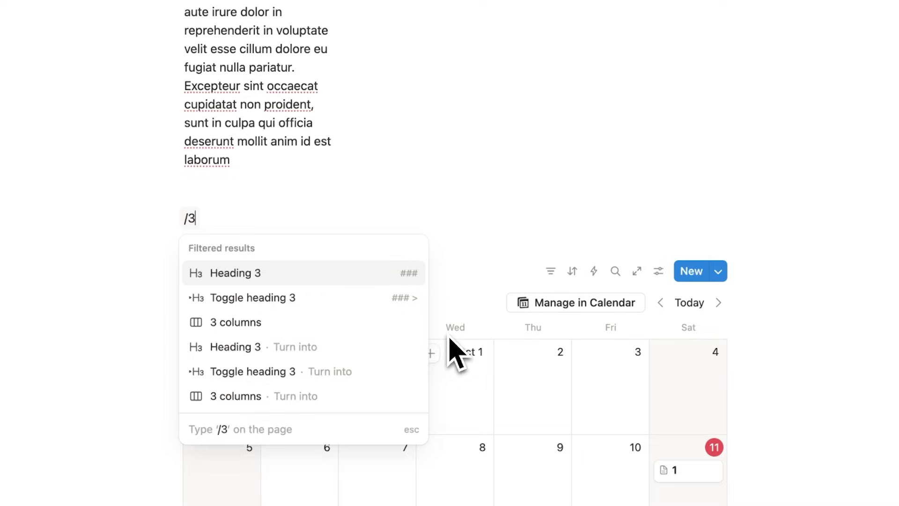
click(339, 322)
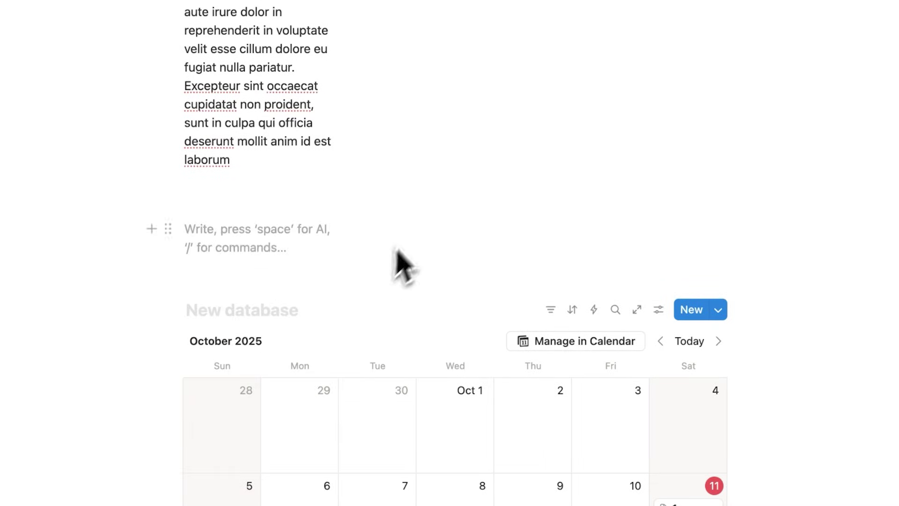
click(447, 230)
click(578, 230)
text(/)
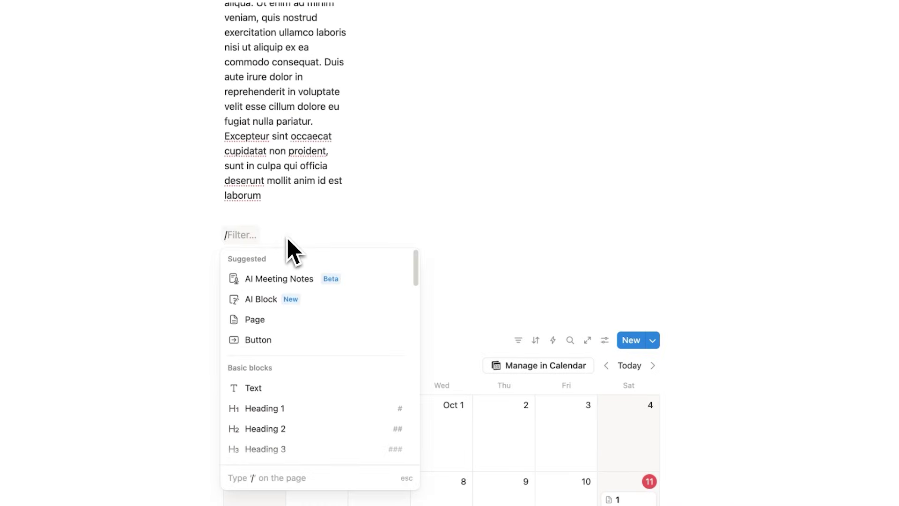
scroll(294, 361, down, 15)
scroll(296, 379, up, 15)
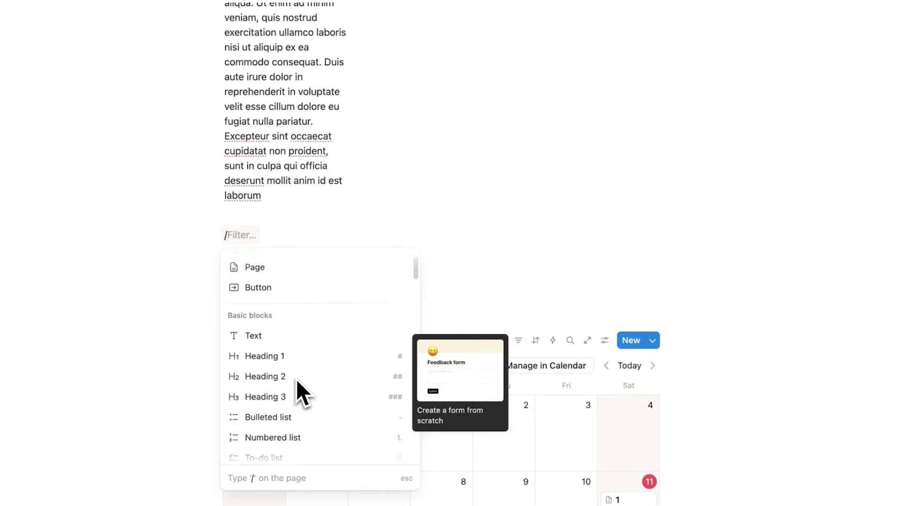
scroll(296, 378, up, 2)
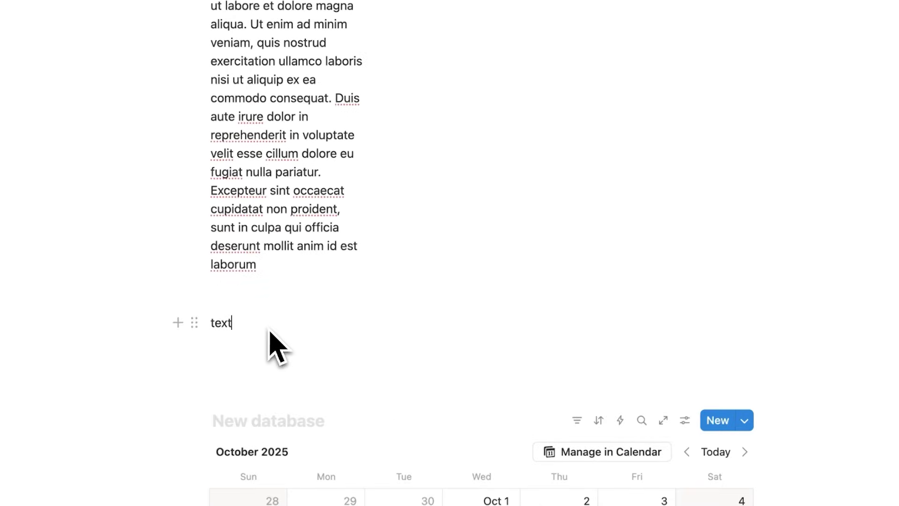
click(281, 346)
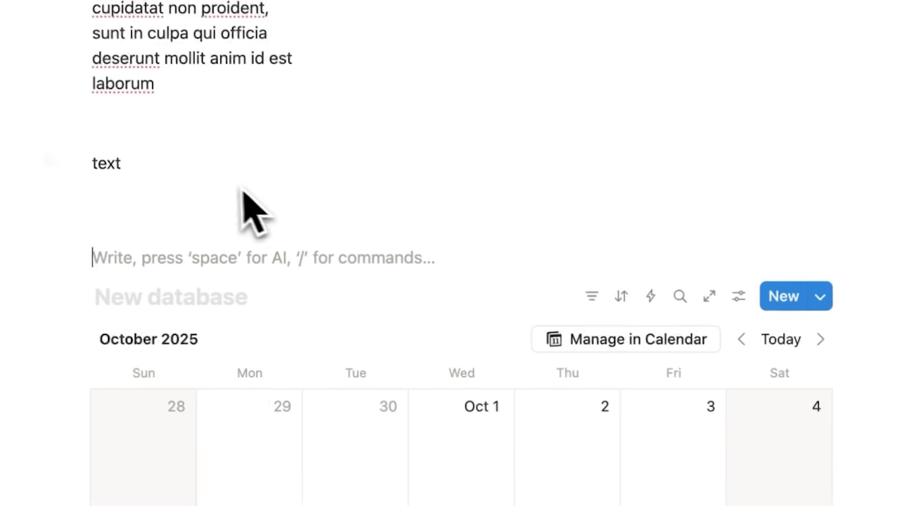
click(150, 198)
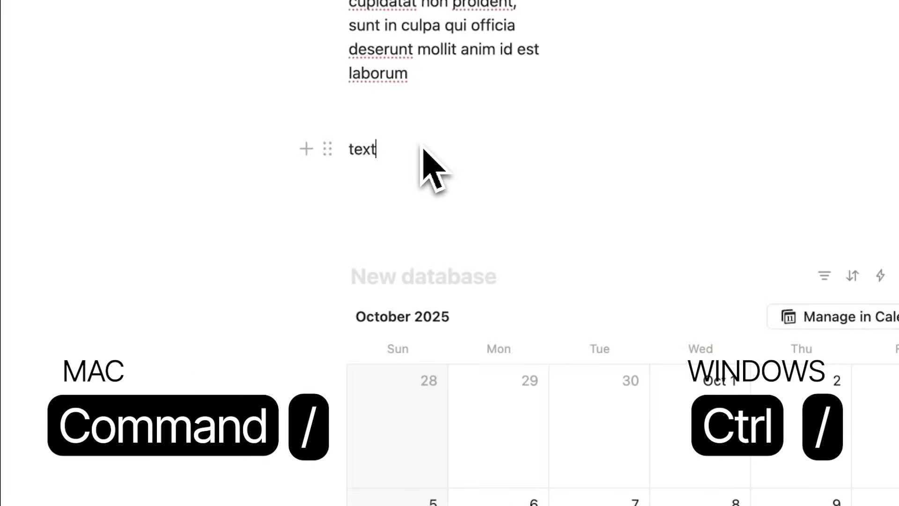
key(super+slash)
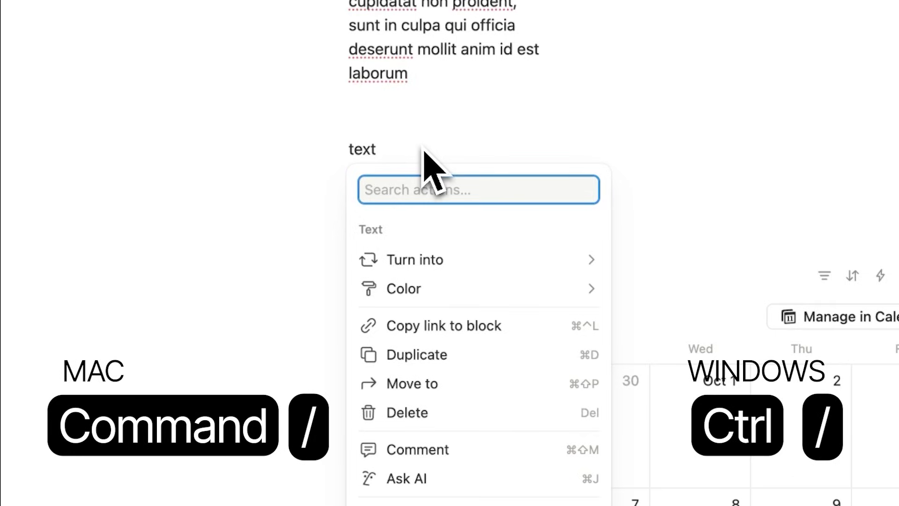
mouse_move(461, 256)
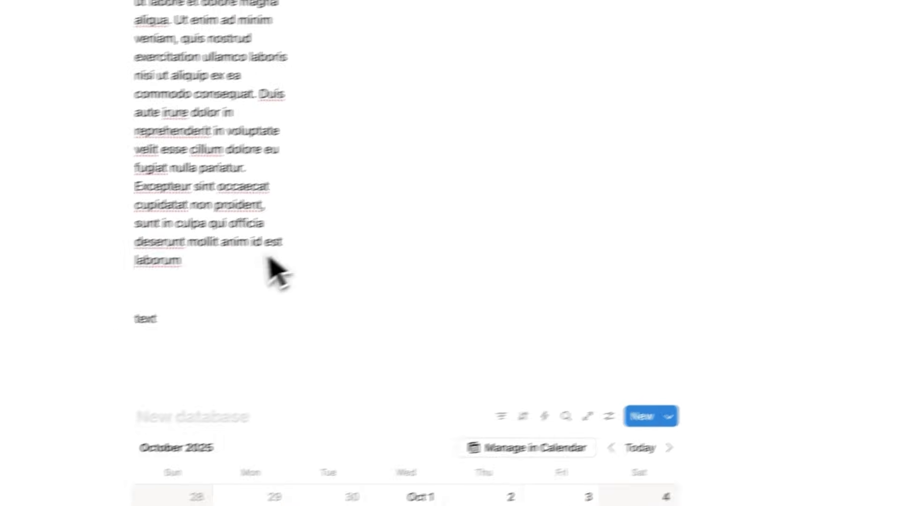
click(212, 271)
scroll(329, 249, up, 3)
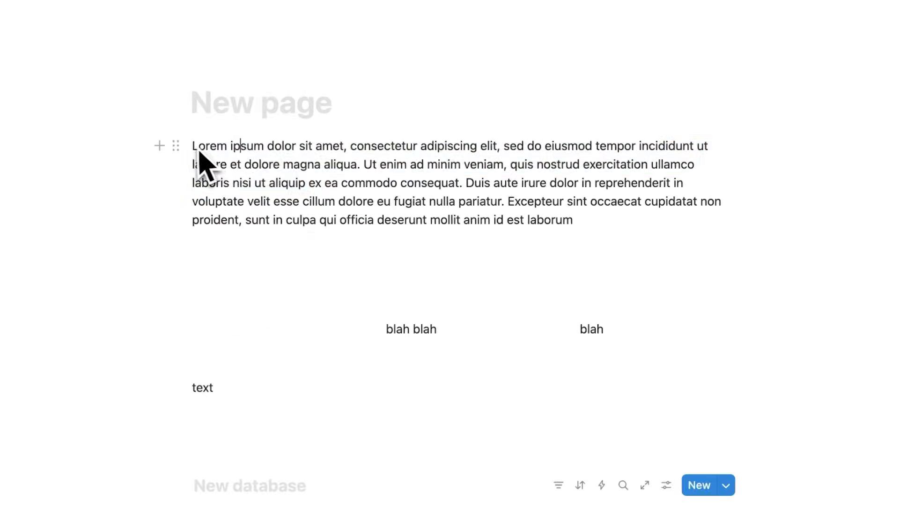
Step: Select lines of the Lorem paragraph with Shift+Down and Shift+Up, growing and shrinking the selection
drag(198, 160, 606, 227)
click(341, 154)
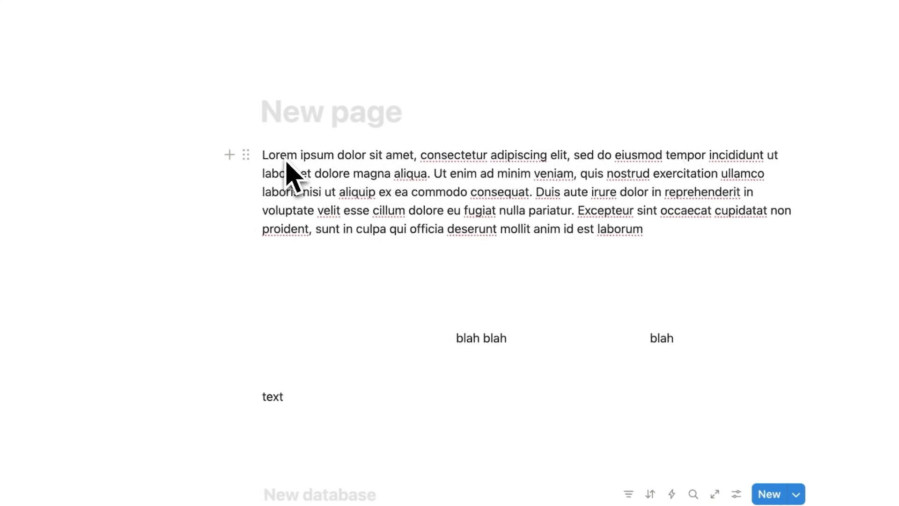
key(shift+Down)
key(shift+Down)
key(shift+Down)
key(shift+Down)
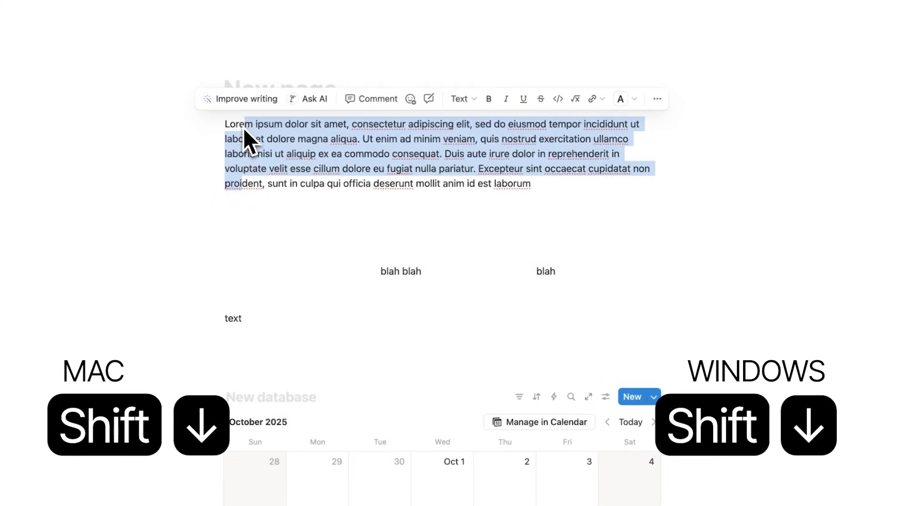
key(shift+Up)
key(shift+Up)
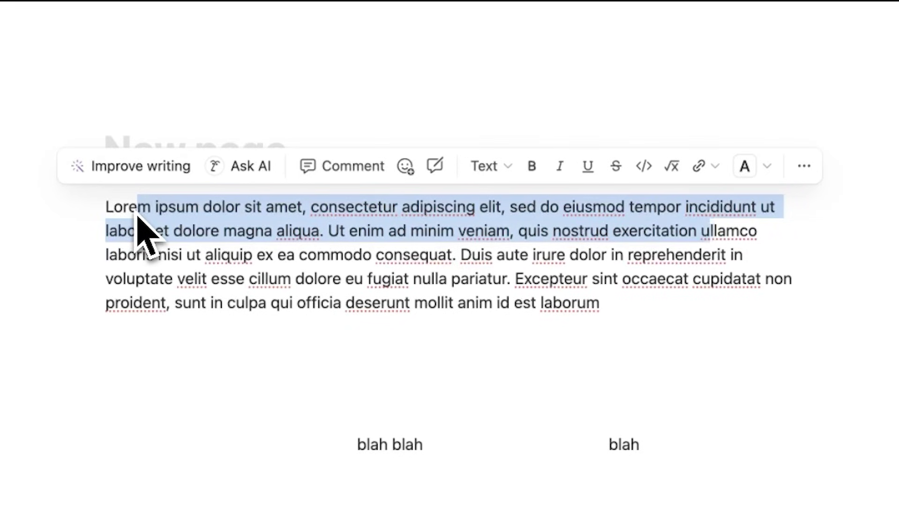
key(shift+Up)
key(shift+Up)
key(shift+Down)
key(shift+Down)
key(shift+Down)
key(shift+Down)
key(shift+Down)
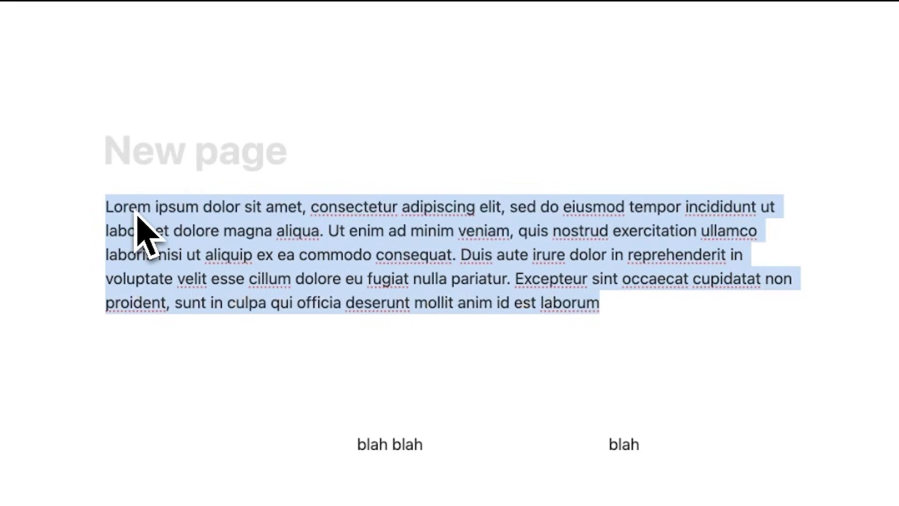
Step: Drag-select the Lorem paragraph backward from its end until the whole paragraph is selected
drag(136, 220, 138, 232)
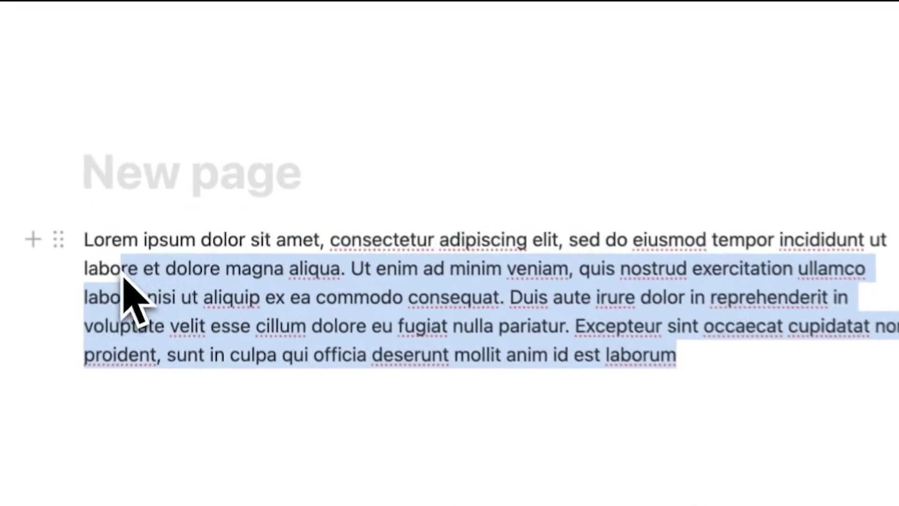
drag(599, 303, 500, 278)
drag(575, 336, 55, 242)
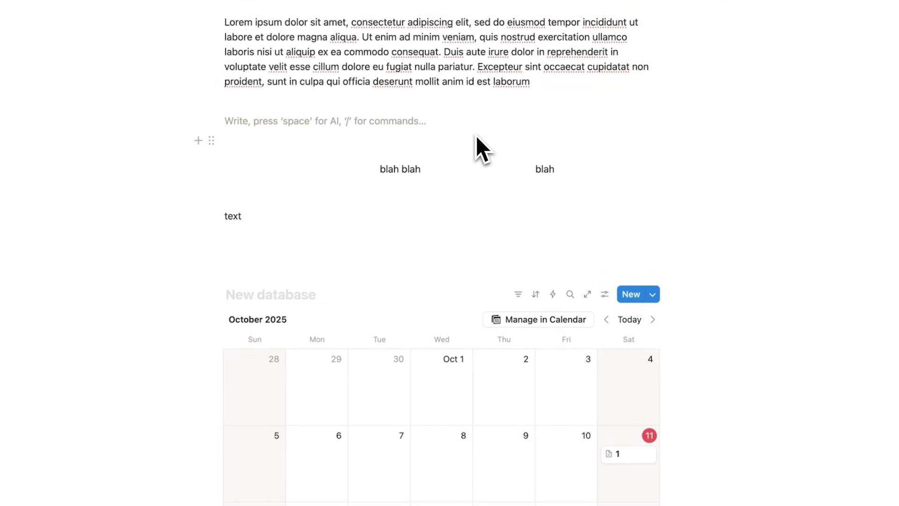
Step: Create a toggle list via the /toggle command, then a second toggle by typing > on a new line
text(/)
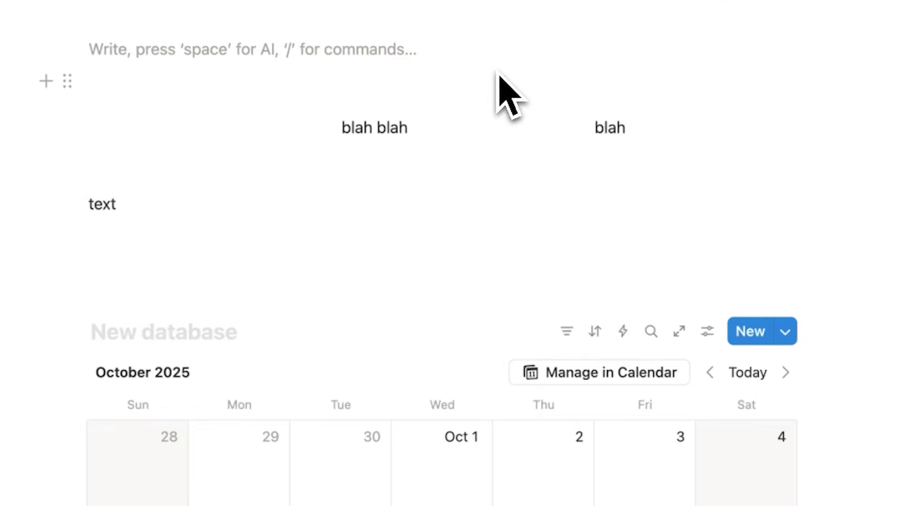
text(/tp)
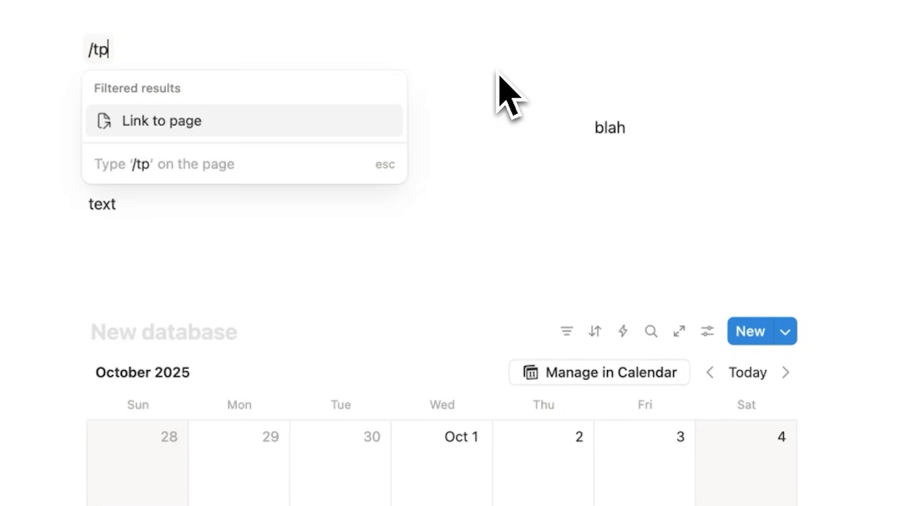
text(gg)
key(BackSpace)
key(BackSpace)
key(BackSpace)
text(oggle)
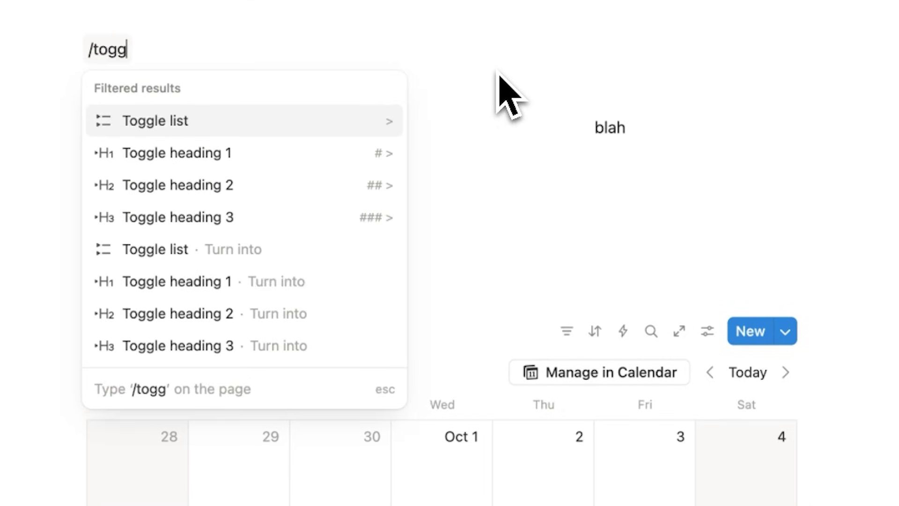
click(321, 123)
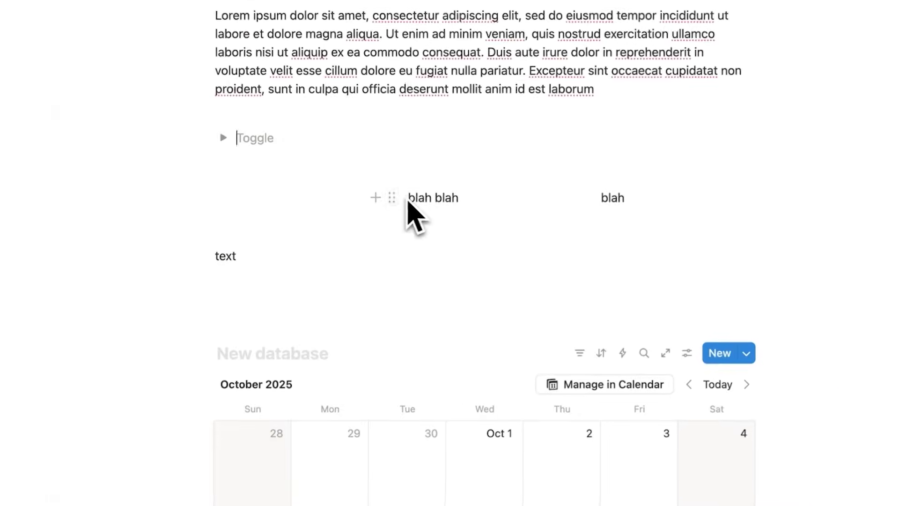
key(Return)
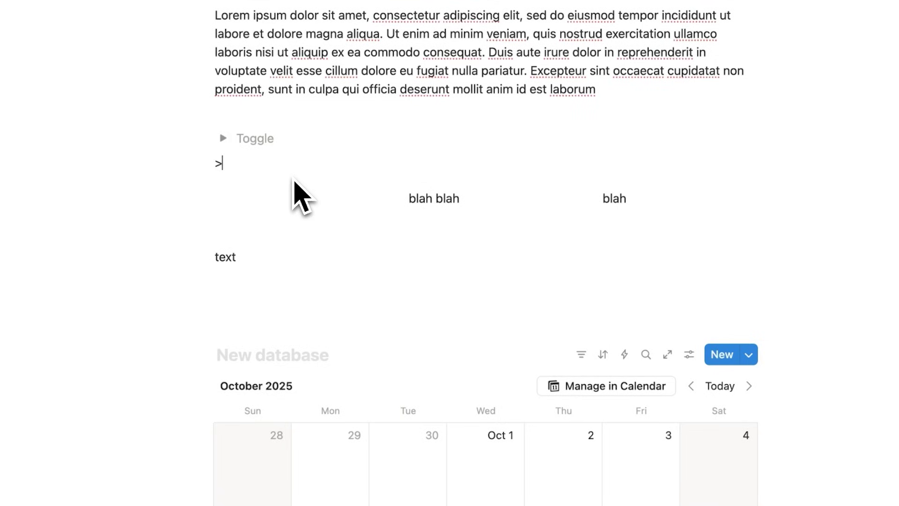
text(>)
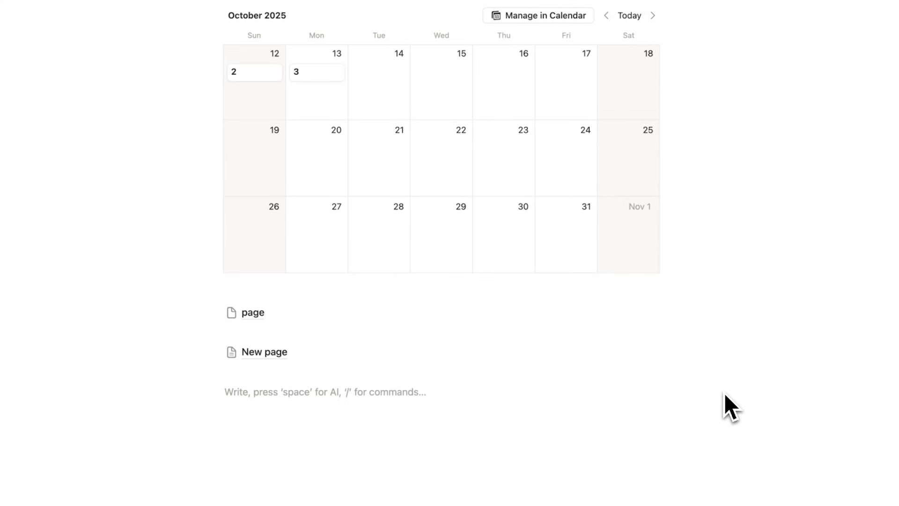
Step: Turn the empty block into a to-do item named task 1 via /to do, then start a new block
text(/)
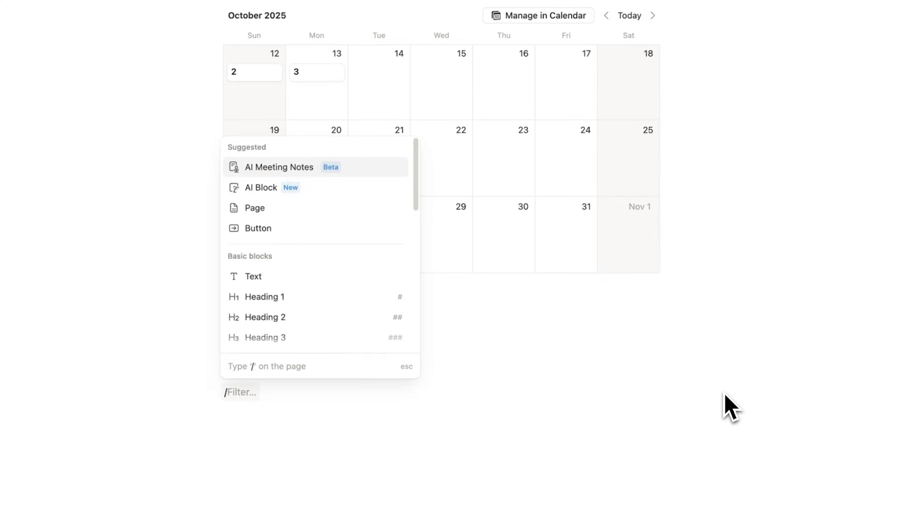
text(to do)
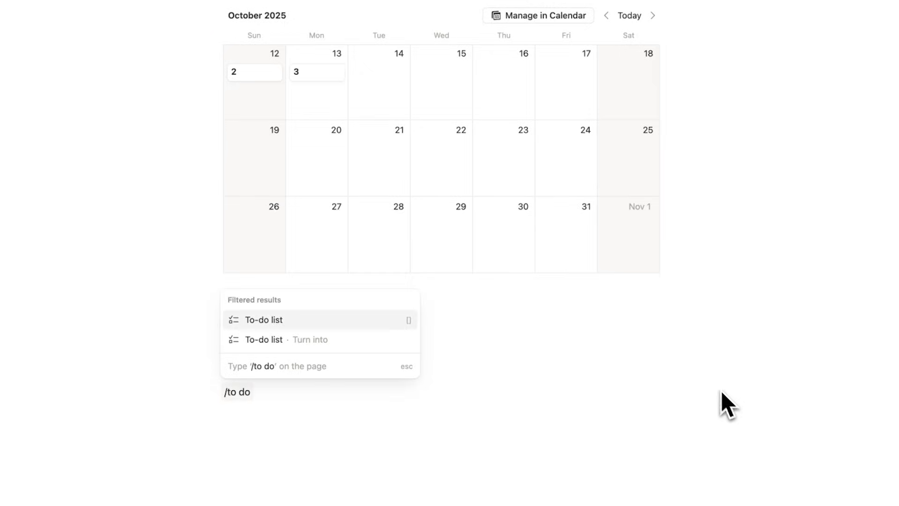
click(407, 323)
text(task 1)
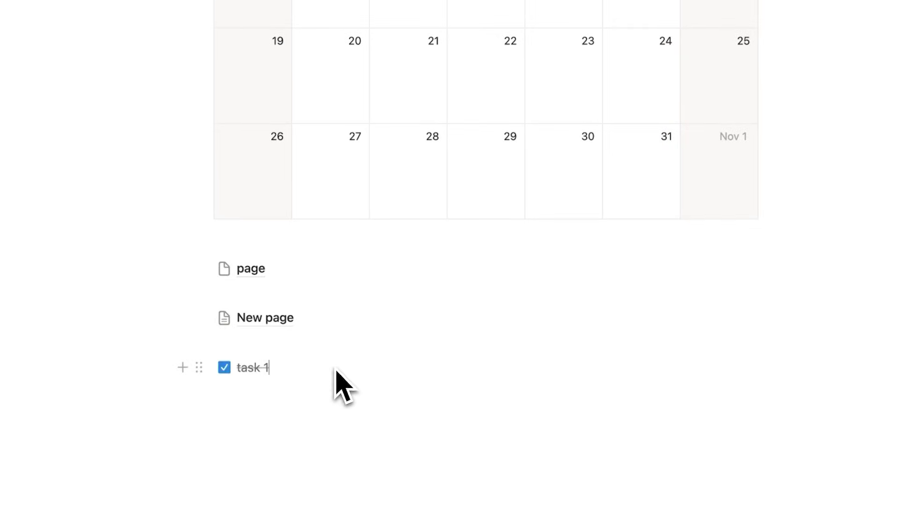
key(Return)
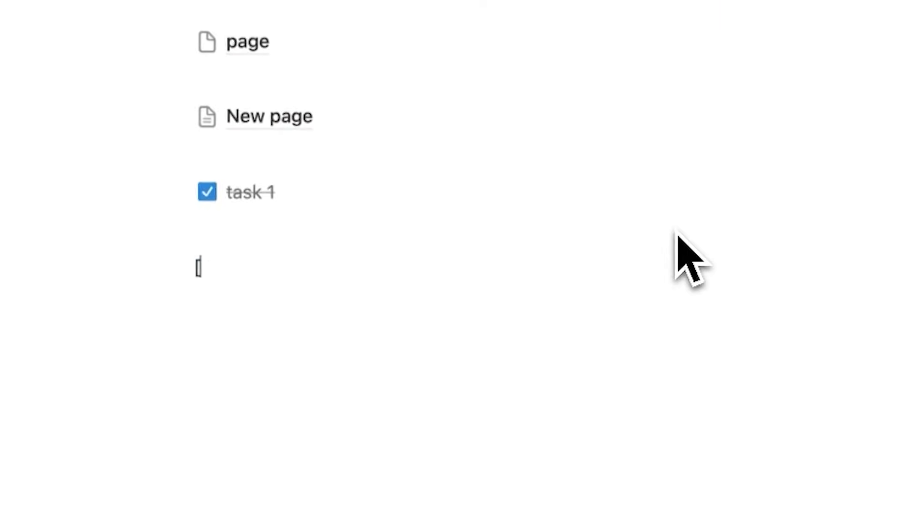